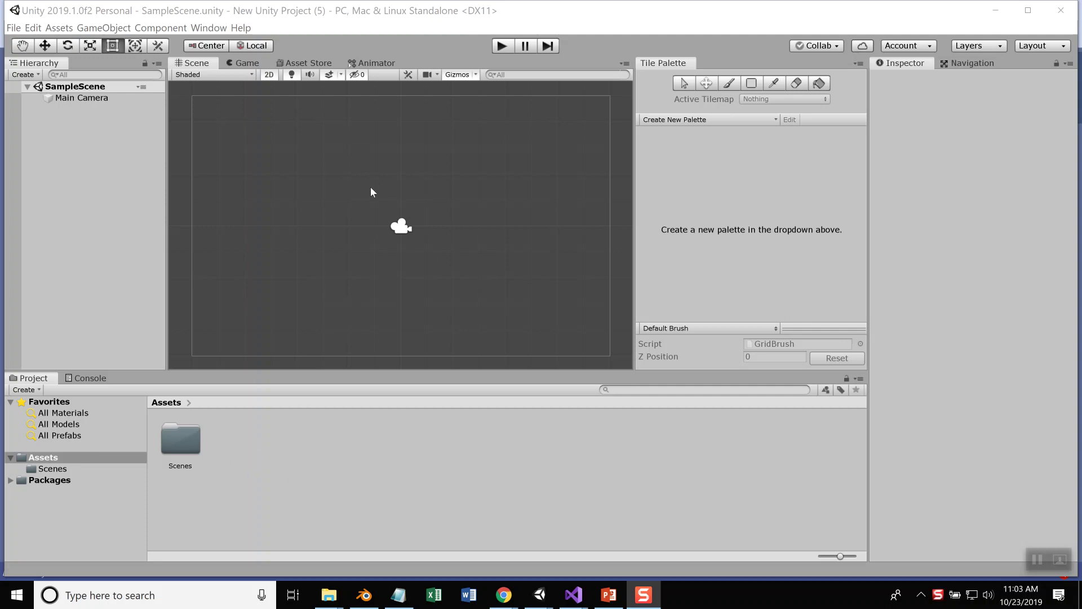
- Import pink.jpg from the Pictures folder into the project's Assets
{"action": "right_click", "coordinate": [248, 437]}
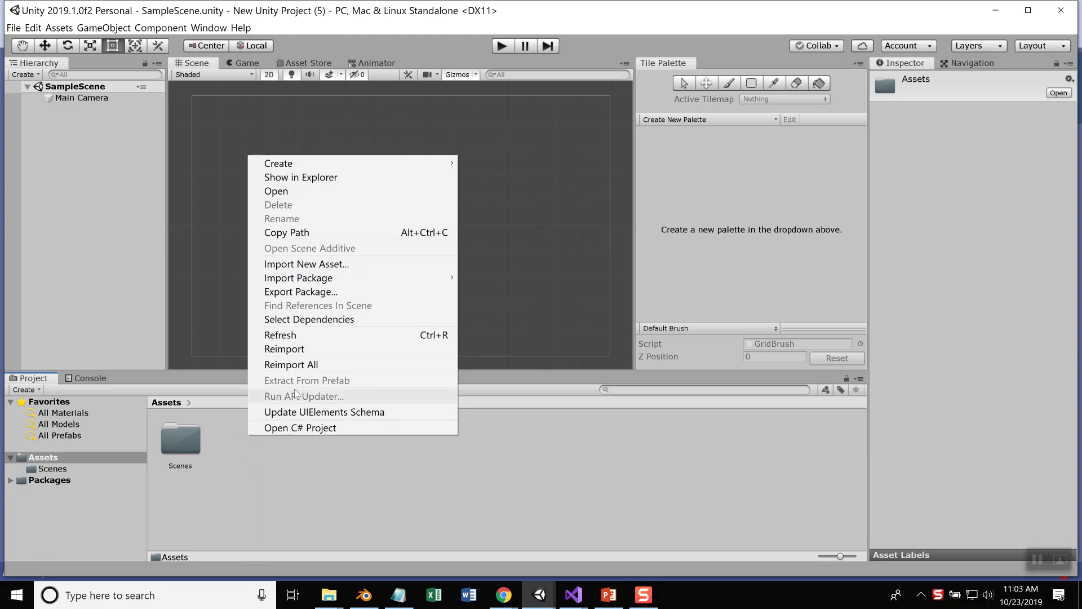
{"action": "left_click", "coordinate": [317, 265]}
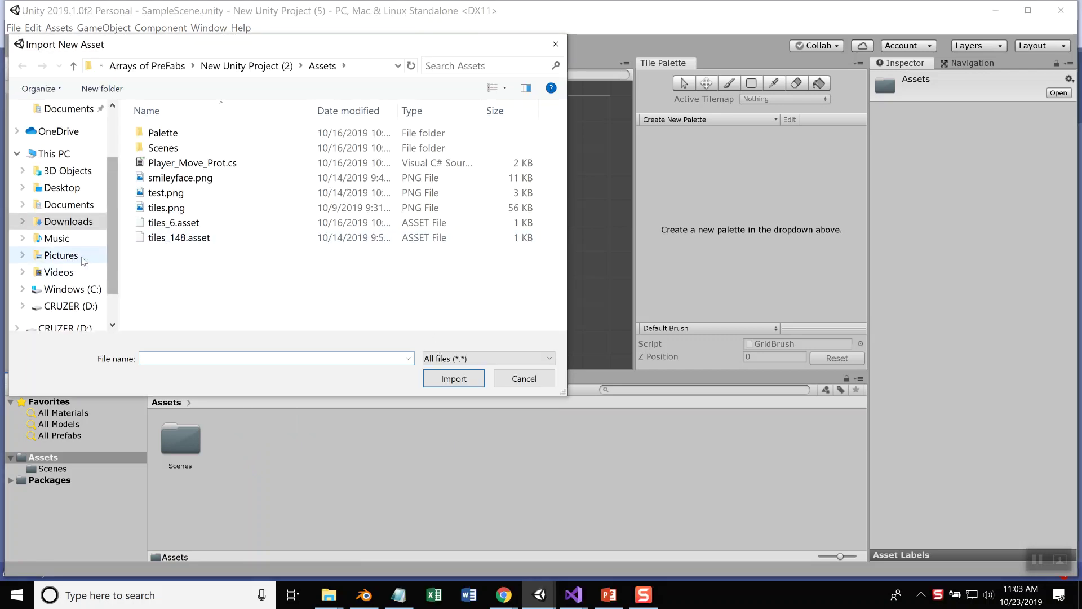
{"action": "left_click", "coordinate": [66, 258]}
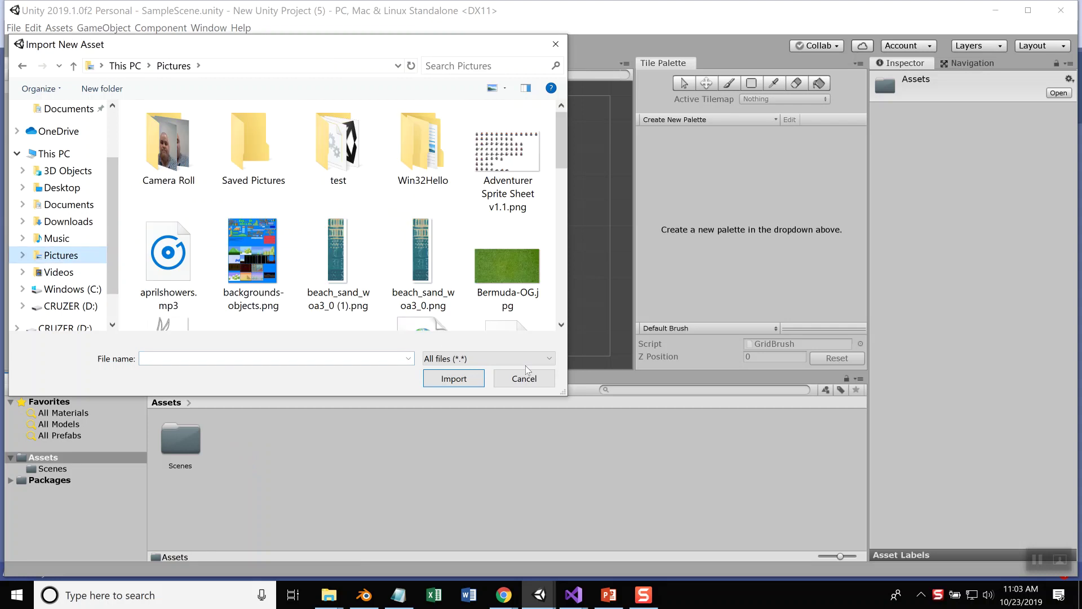
{"action": "left_click_drag", "start_coordinate": [563, 392], "coordinate": [786, 572]}
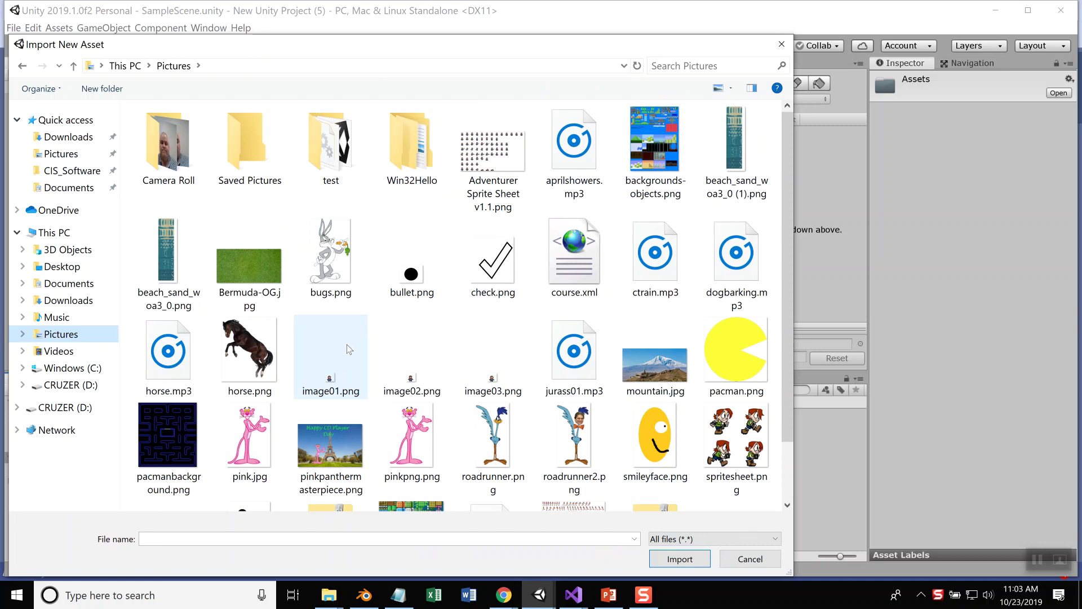
{"action": "scroll", "coordinate": [347, 344], "scroll_direction": "down", "scroll_amount": 1}
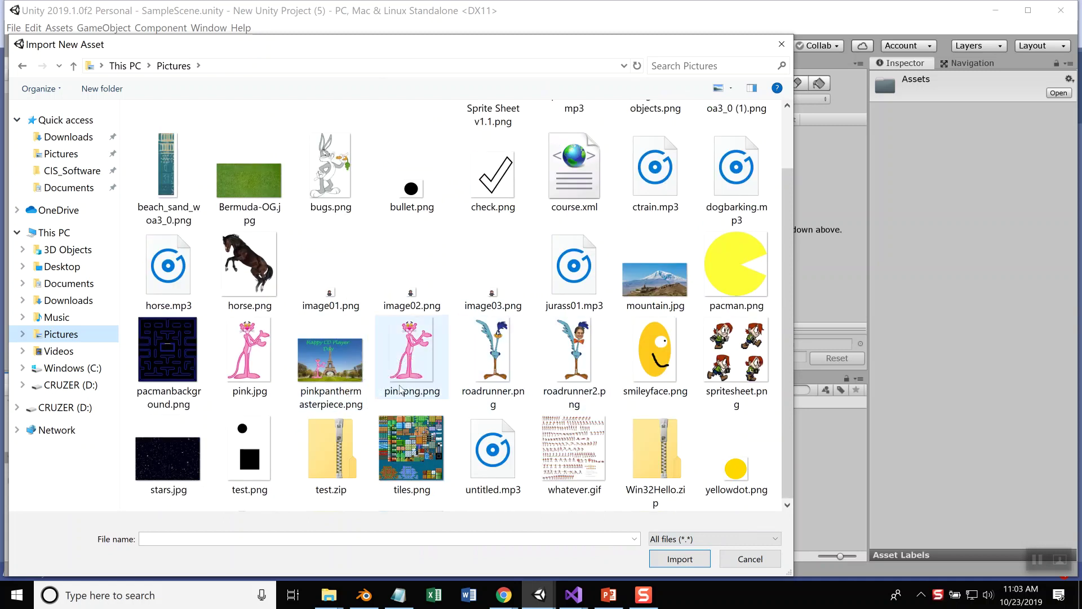
{"action": "double_click", "coordinate": [252, 355]}
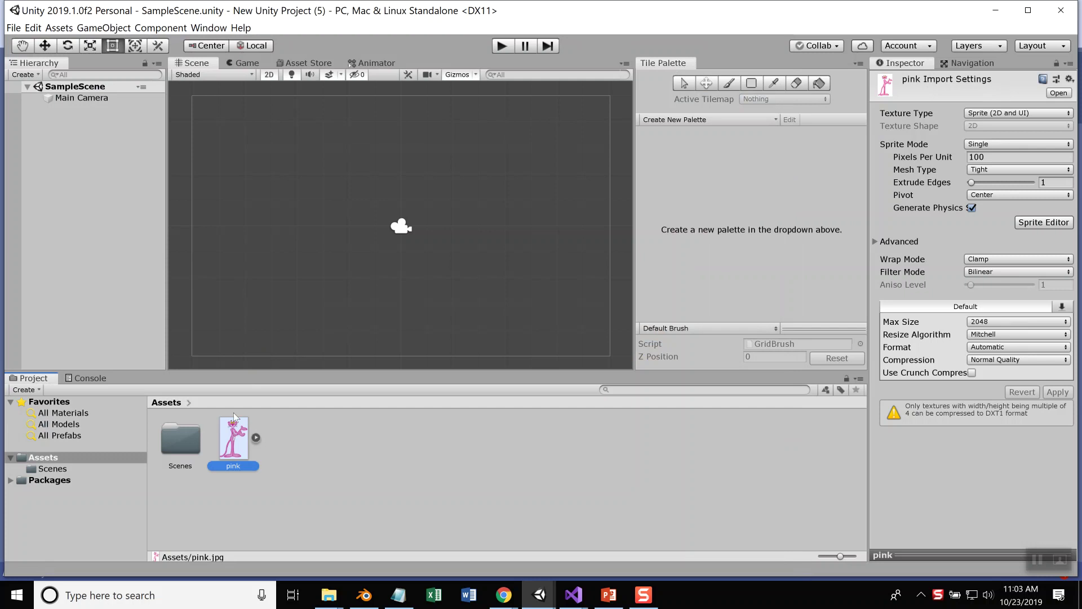
{"action": "left_click_drag", "start_coordinate": [234, 414], "coordinate": [247, 183]}
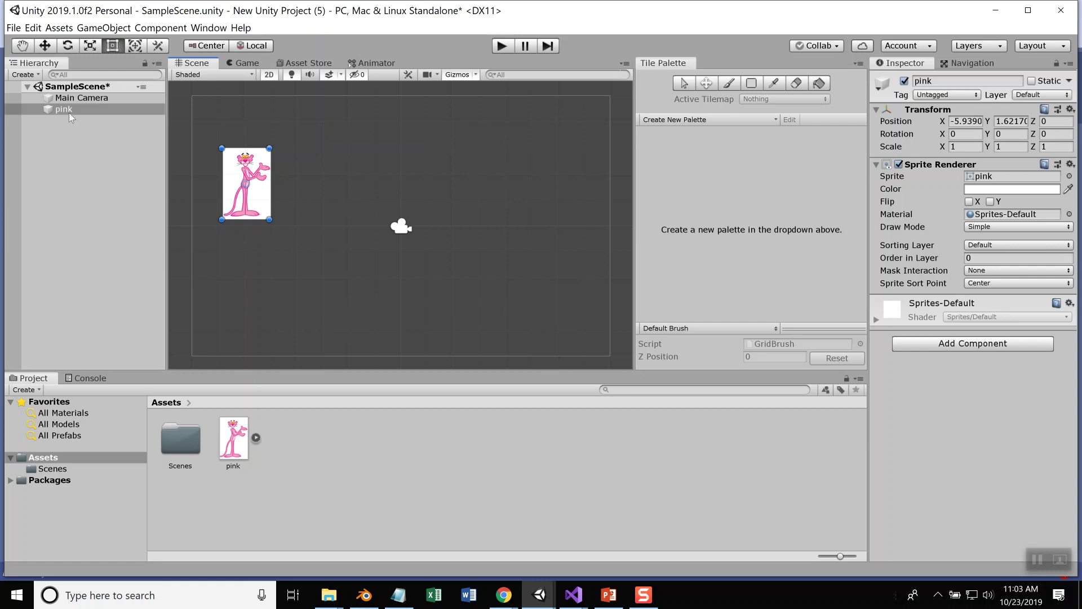
- Add a new C# script component named pinkmove to the pink object
{"action": "left_click", "coordinate": [967, 343]}
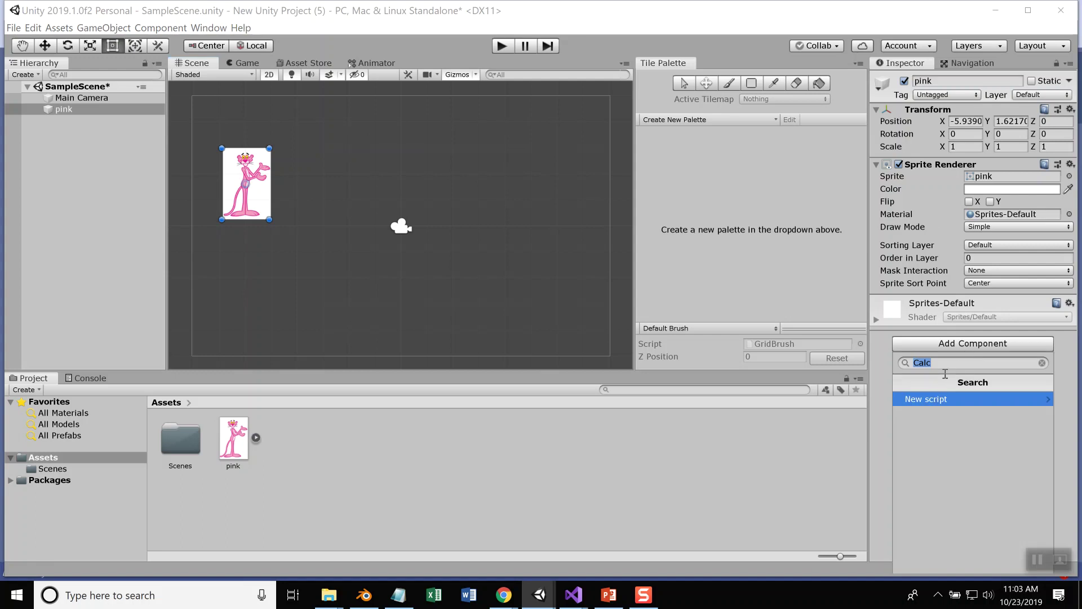
{"action": "type", "text": "pinkmove"}
{"action": "key", "text": "Return"}
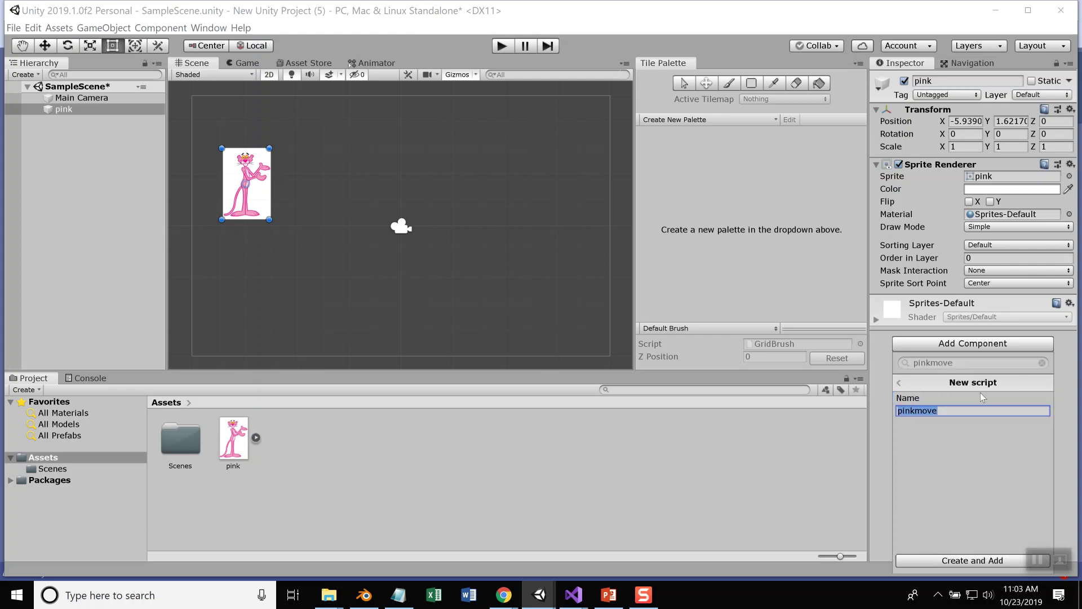
{"action": "key", "text": "Return"}
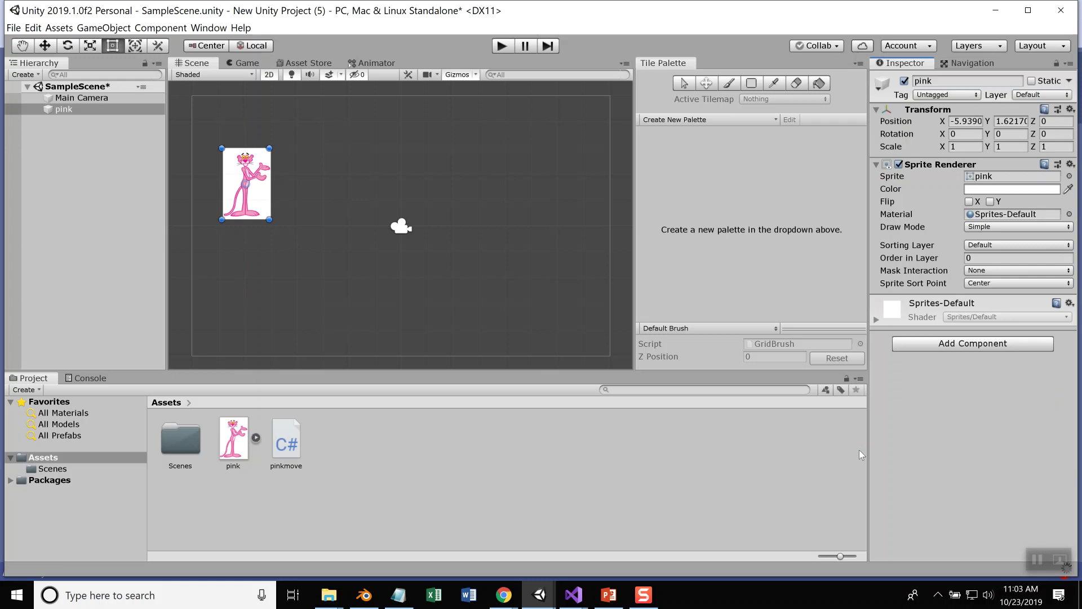
- Open pinkmove in Visual Studio and place the cursor inside Update()
{"action": "double_click", "coordinate": [288, 438]}
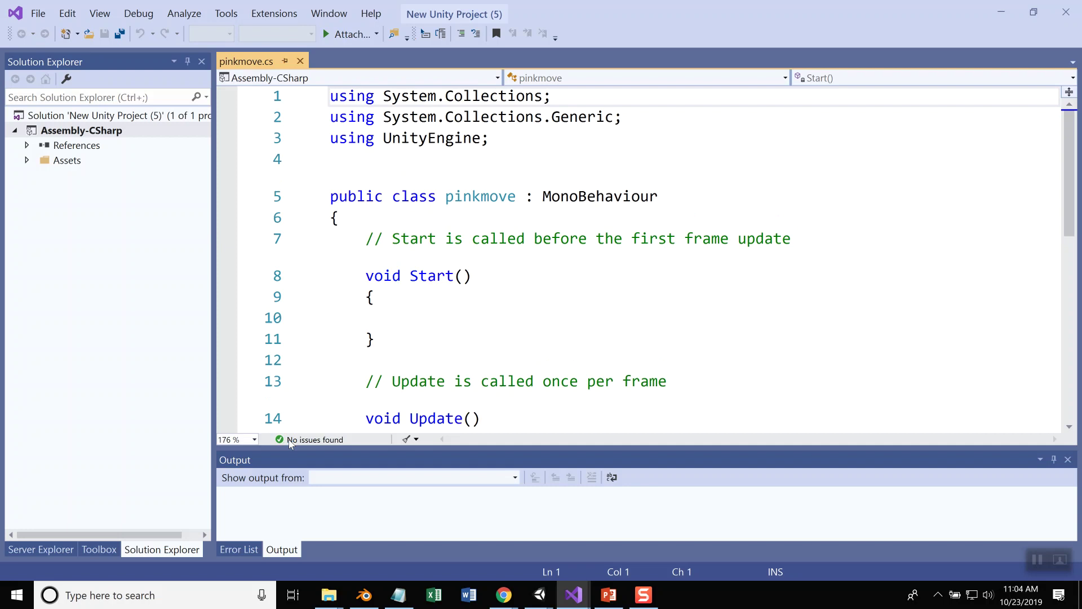
{"action": "scroll", "coordinate": [856, 311], "scroll_direction": "down", "scroll_amount": 1}
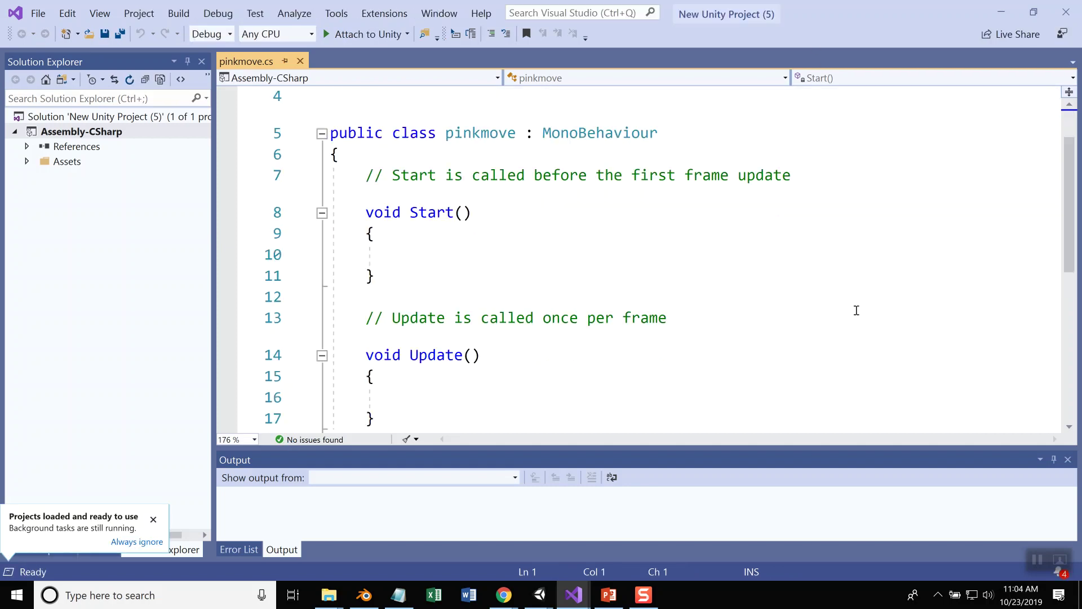
{"action": "scroll", "coordinate": [855, 308], "scroll_direction": "down", "scroll_amount": 1}
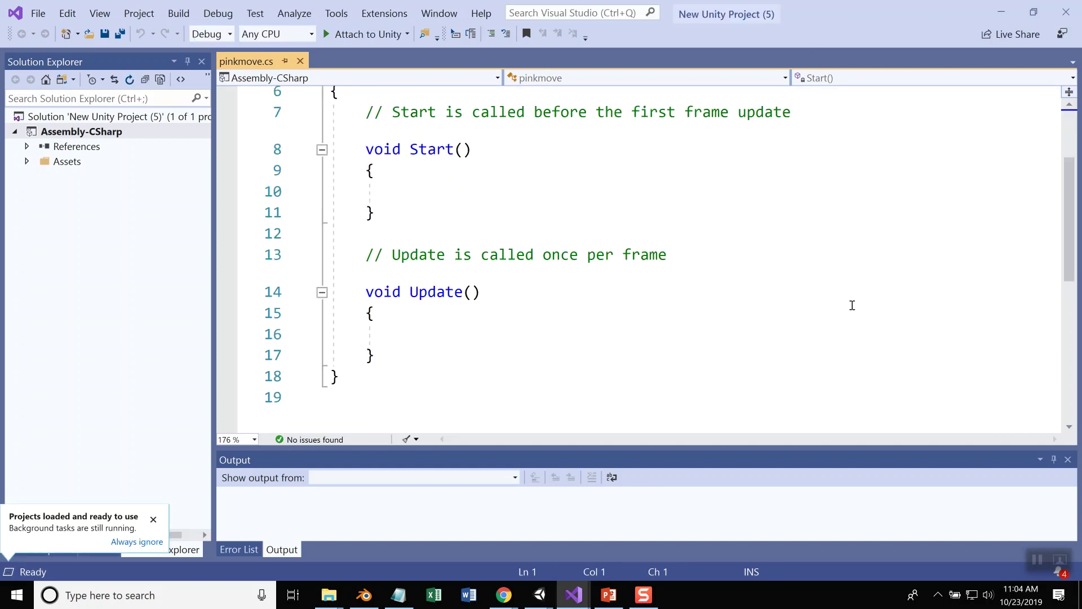
{"action": "left_click", "coordinate": [390, 313]}
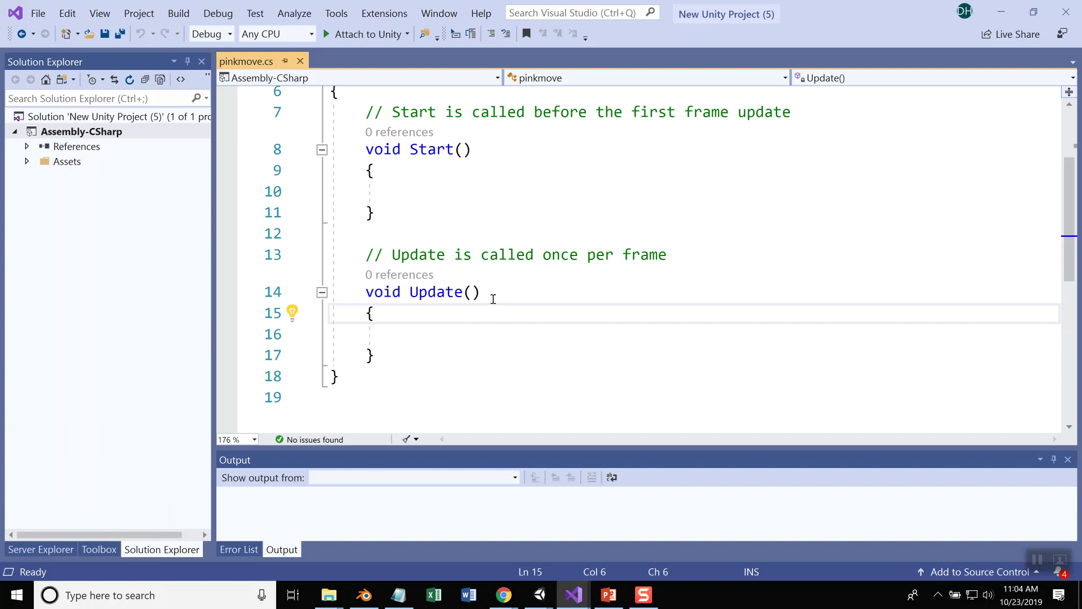
- Declare Vector2 pos in Update and assign it this.transform.position
{"action": "key", "text": "Return"}
{"action": "type", "text": "Vec"}
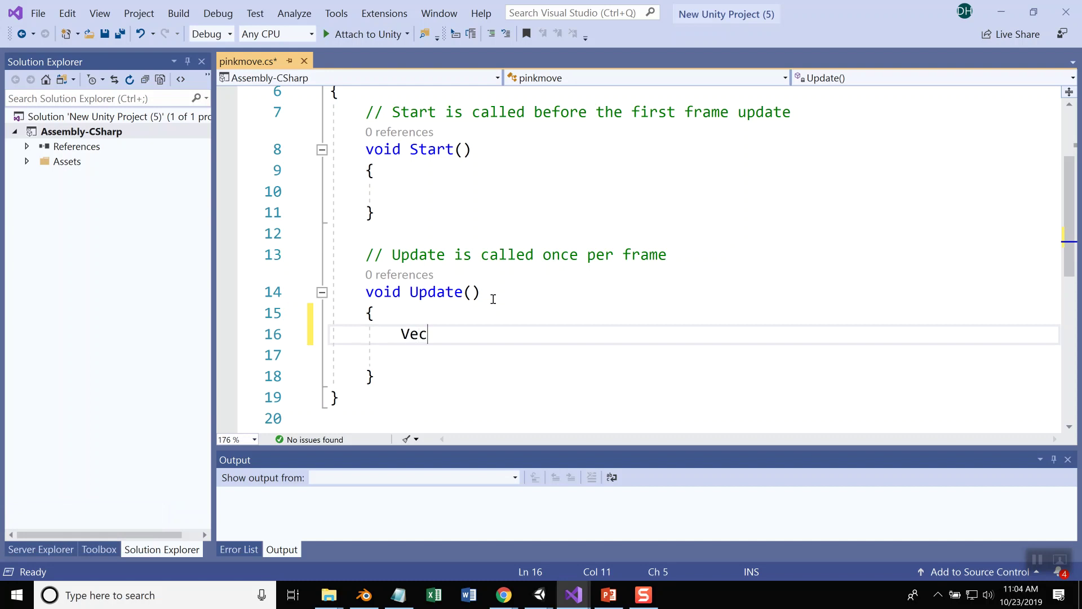
{"action": "type", "text": "tor2 "}
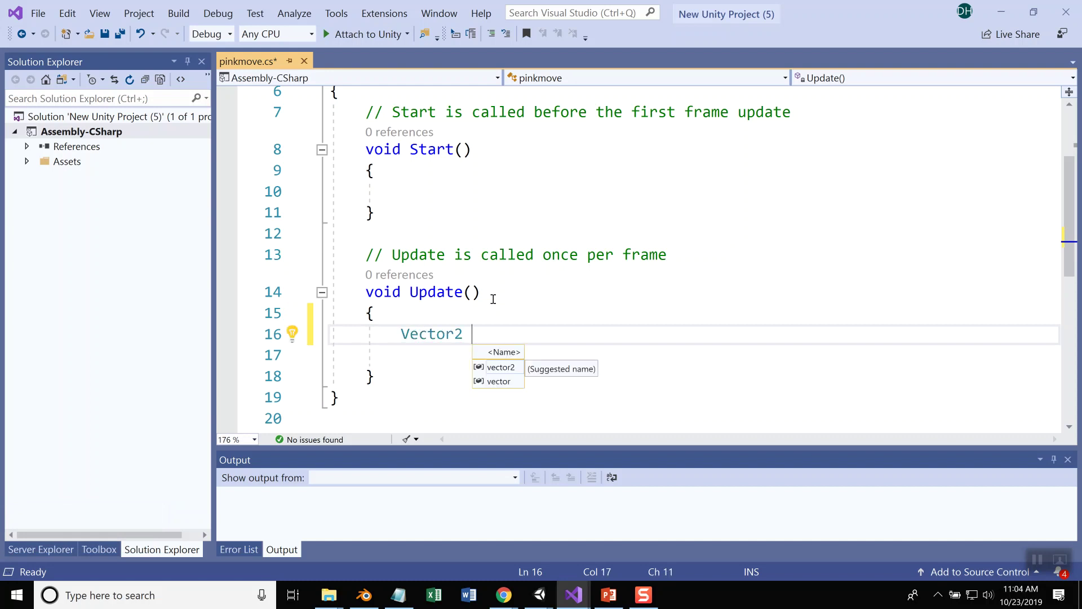
{"action": "type", "text": "pos;"}
{"action": "key", "text": "Return"}
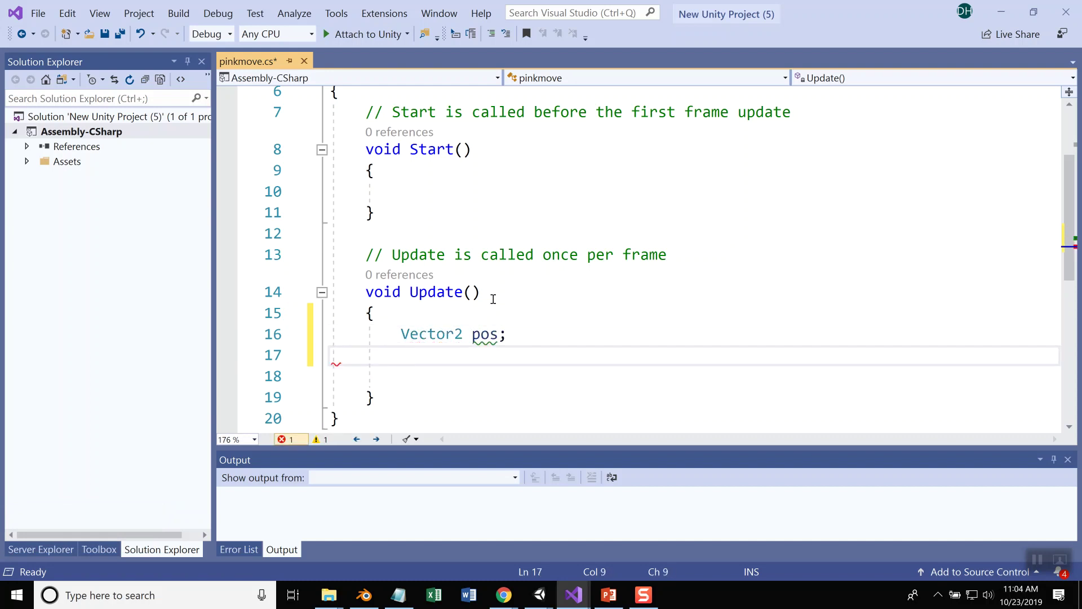
{"action": "type", "text": "pos = thi"}
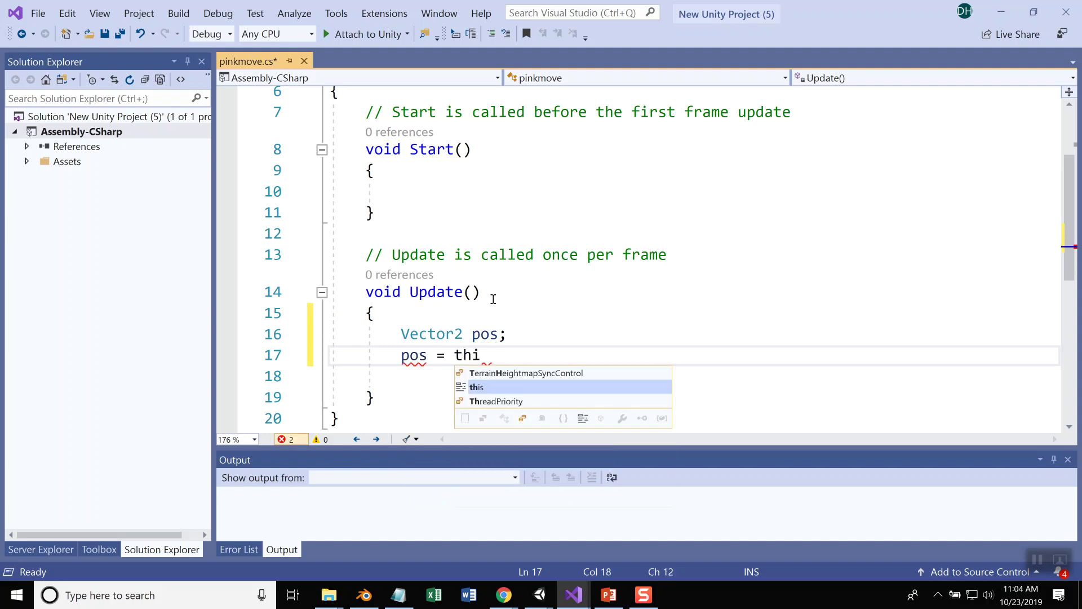
{"action": "type", "text": "s.transfor"}
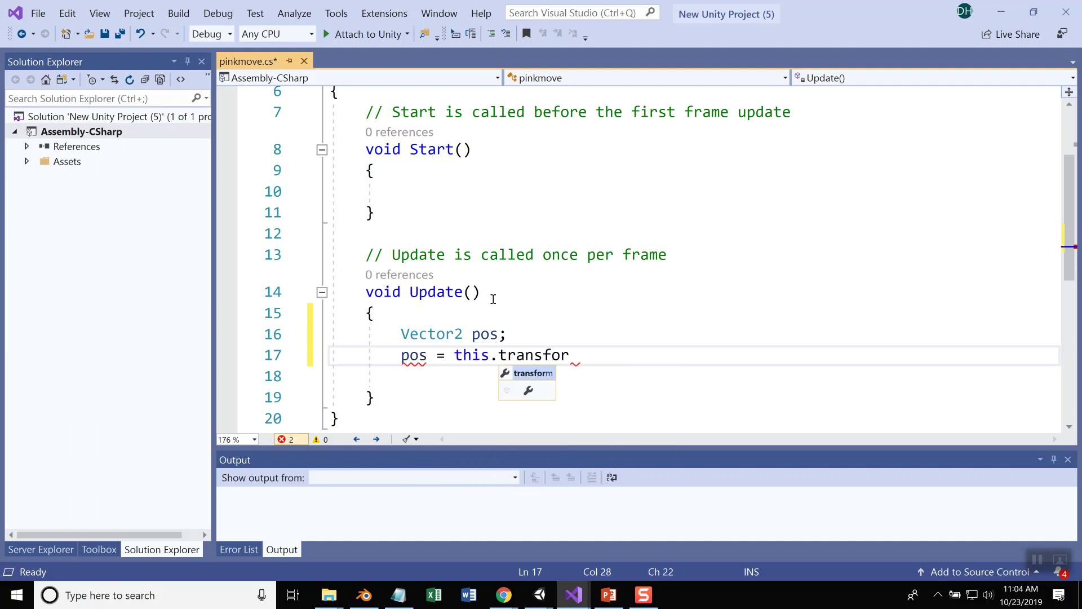
{"action": "type", "text": "m.po"}
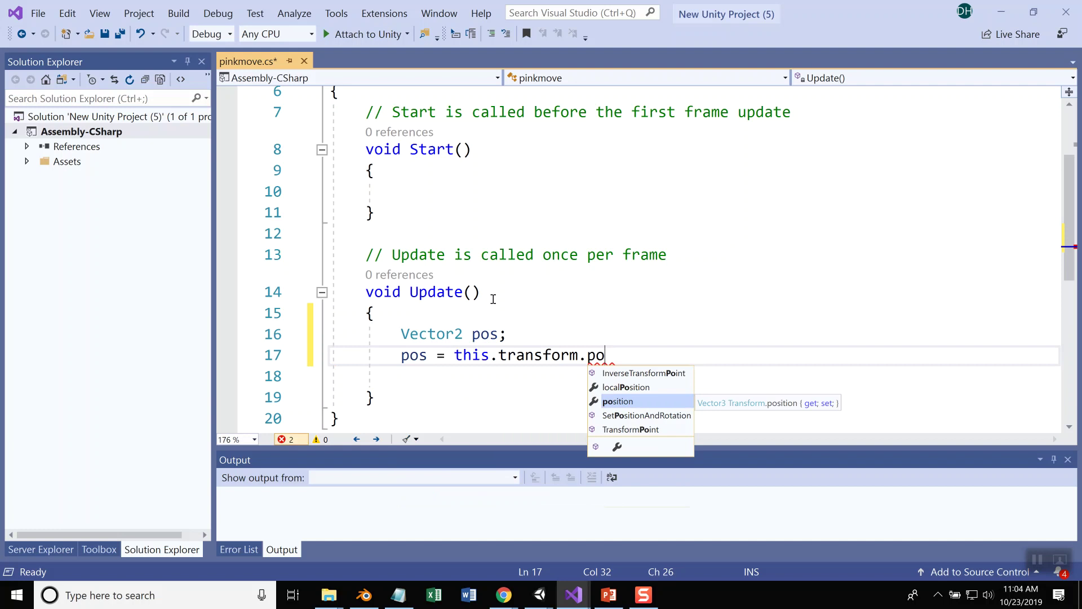
{"action": "key", "text": "Tab"}
{"action": "type", "text": ";"}
{"action": "key", "text": "Return"}
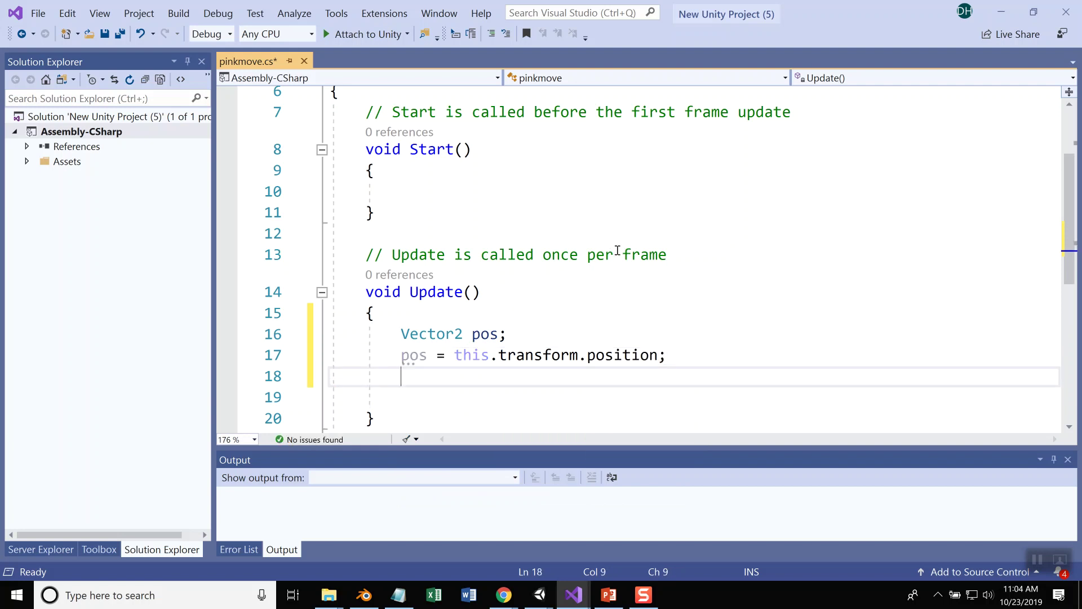
{"action": "scroll", "coordinate": [618, 250], "scroll_direction": "up", "scroll_amount": 1}
{"action": "scroll", "coordinate": [617, 251], "scroll_direction": "up", "scroll_amount": 1}
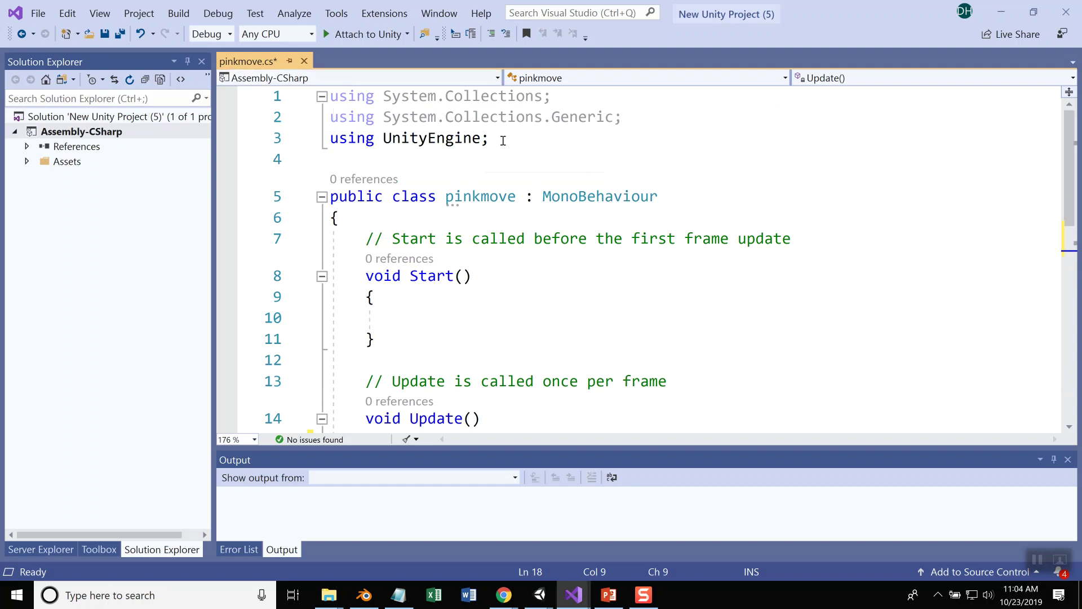
{"action": "scroll", "coordinate": [640, 246], "scroll_direction": "down", "scroll_amount": 2}
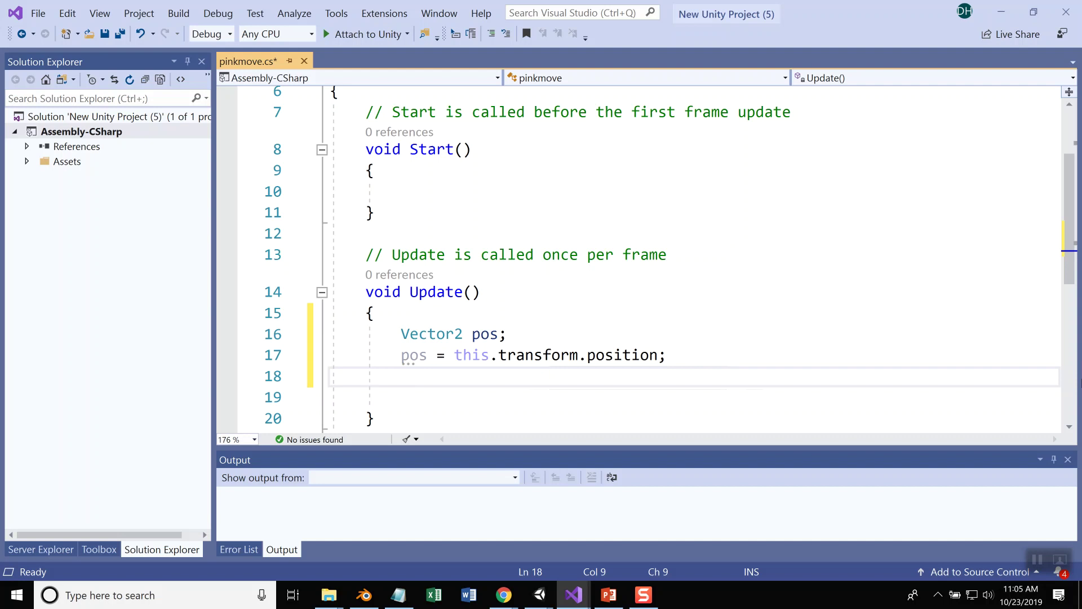
{"action": "key", "text": "alt+Tab"}
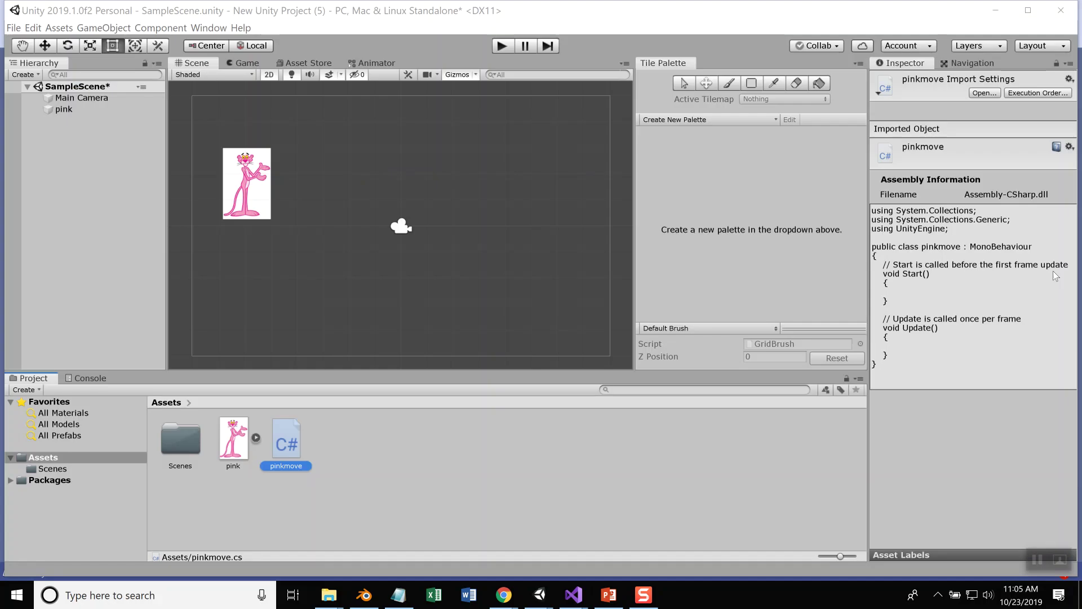
{"action": "left_click", "coordinate": [77, 111]}
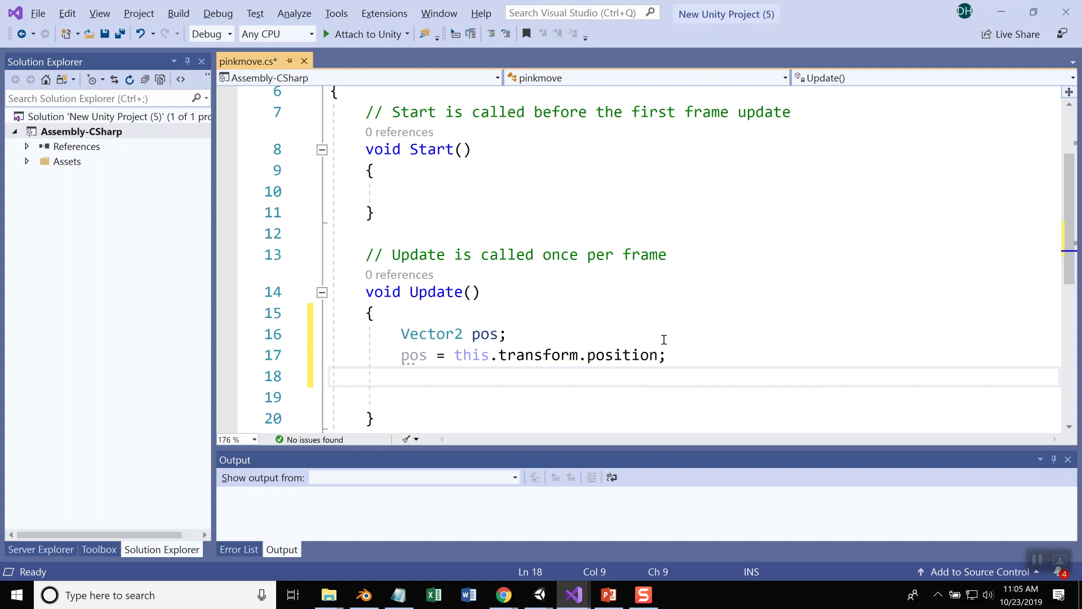
{"action": "type", "text": "pos.x"}
{"action": "type", "text": " = pos.x + "}
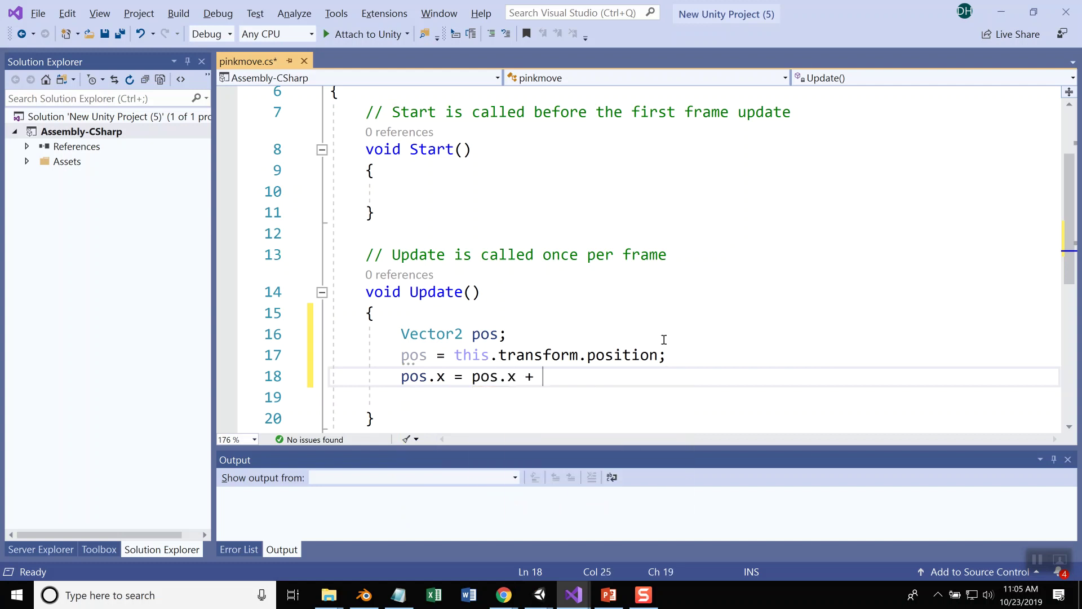
{"action": "type", "text": "1;"}
- Add pos.x = pos.x + 1; and this.transform.position = pos; then save pinkmove
{"action": "key", "text": "Return"}
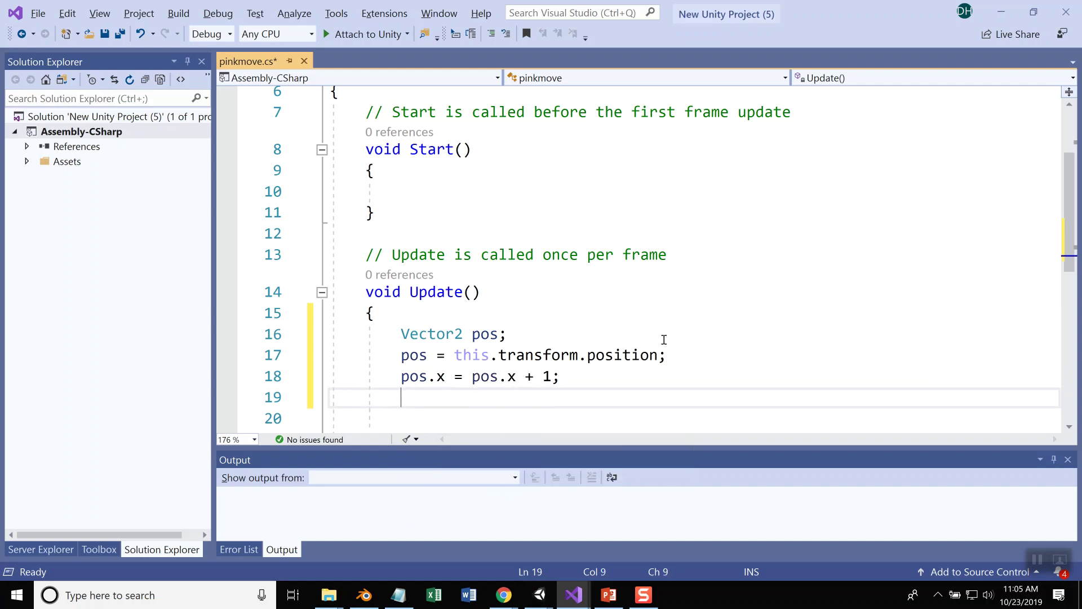
{"action": "type", "text": "t"}
{"action": "type", "text": "his.transf"}
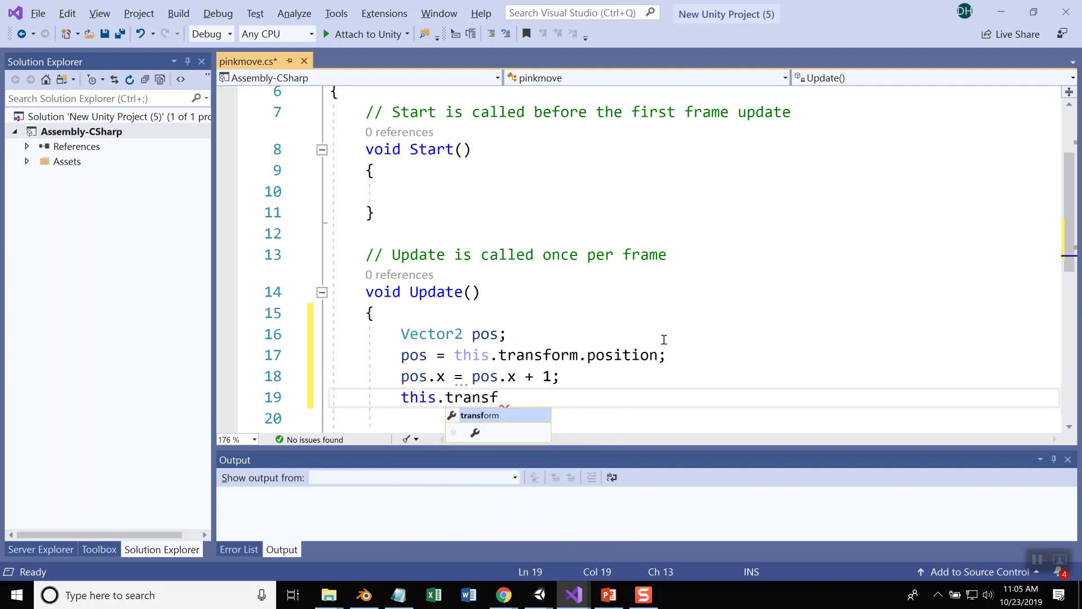
{"action": "type", "text": "orm.posti"}
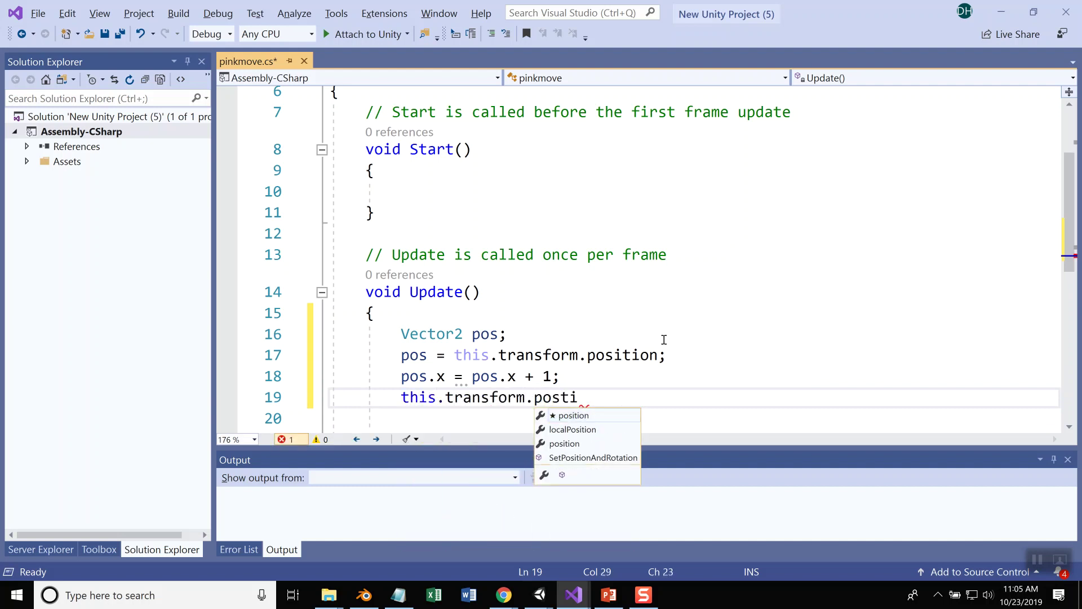
{"action": "key", "text": "BackSpace"}
{"action": "key", "text": "BackSpace"}
{"action": "type", "text": "ition"}
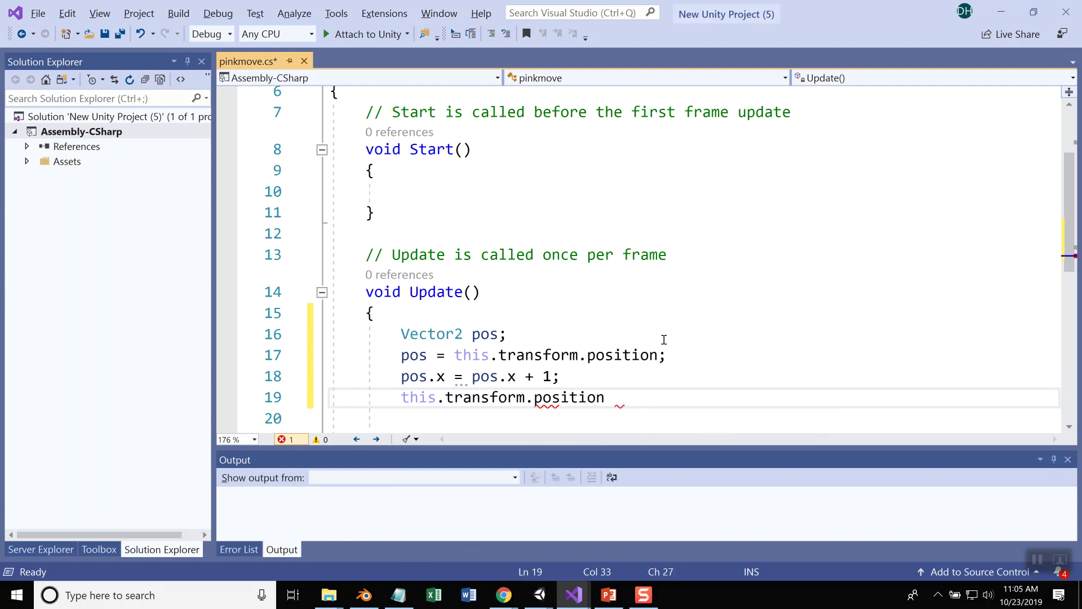
{"action": "type", "text": " = pos;"}
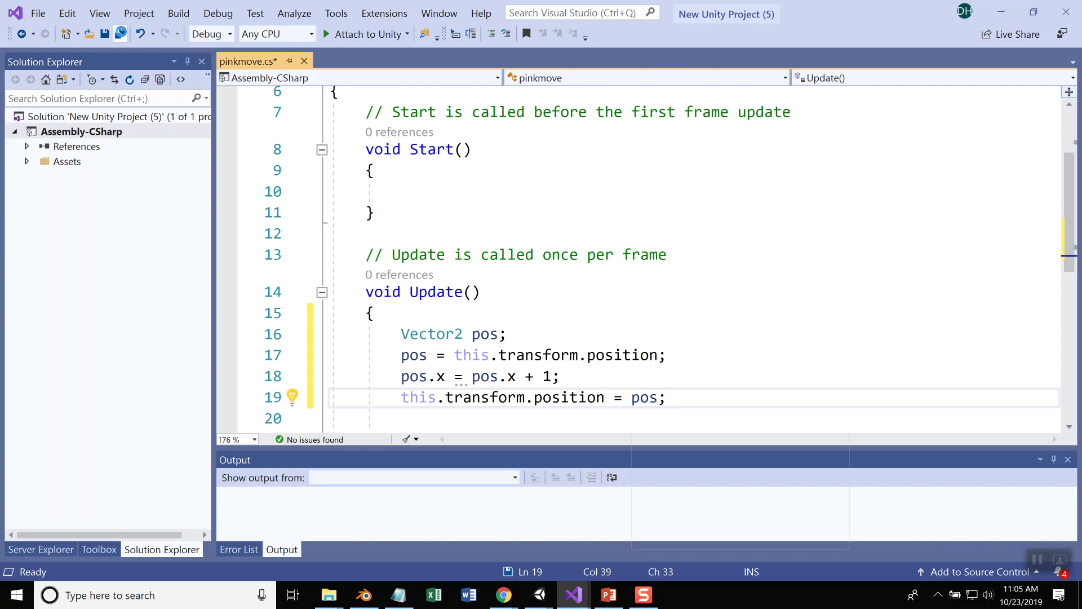
{"action": "left_click", "coordinate": [121, 35]}
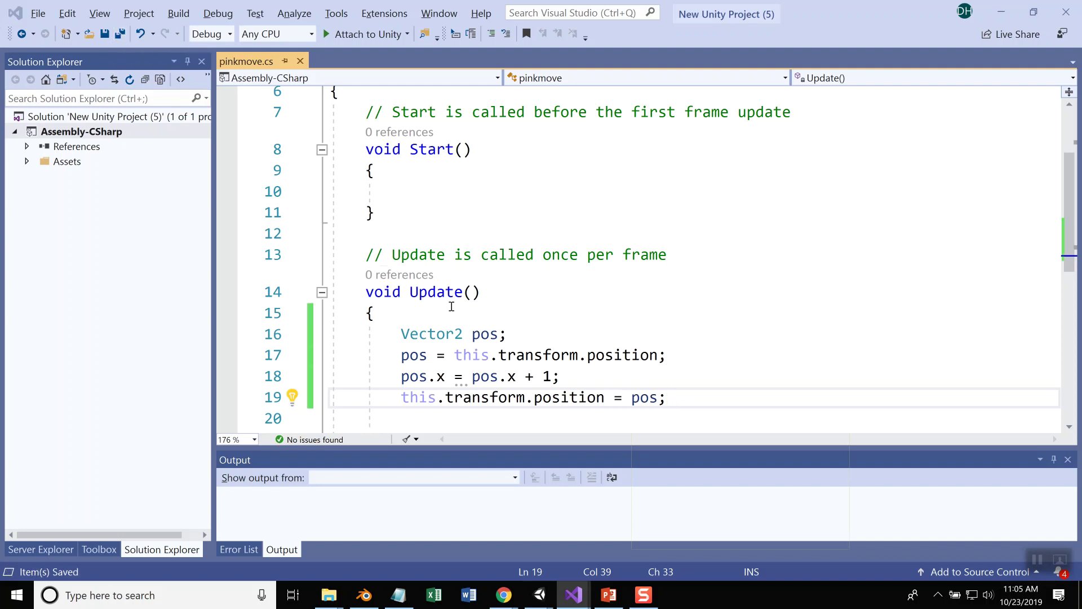
{"action": "key", "text": "alt+Tab"}
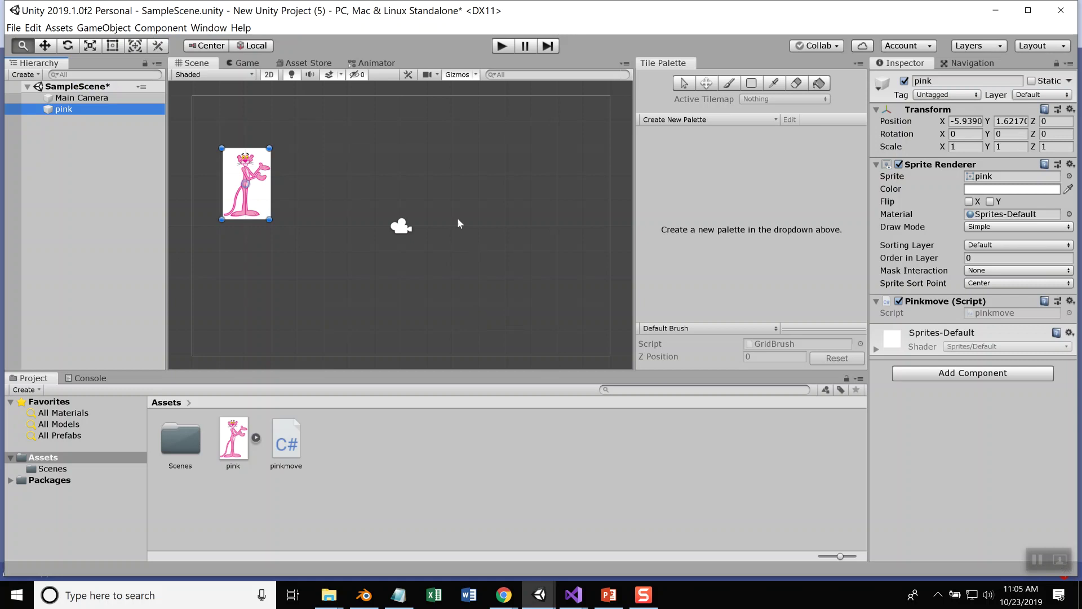
{"action": "left_click", "coordinate": [502, 46]}
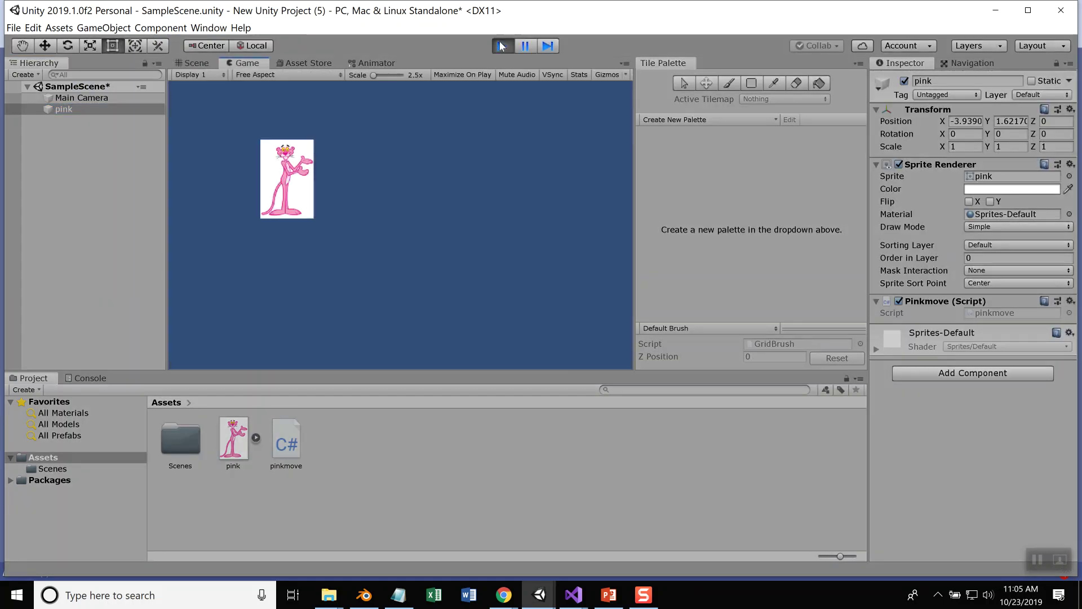
{"action": "left_click", "coordinate": [501, 47]}
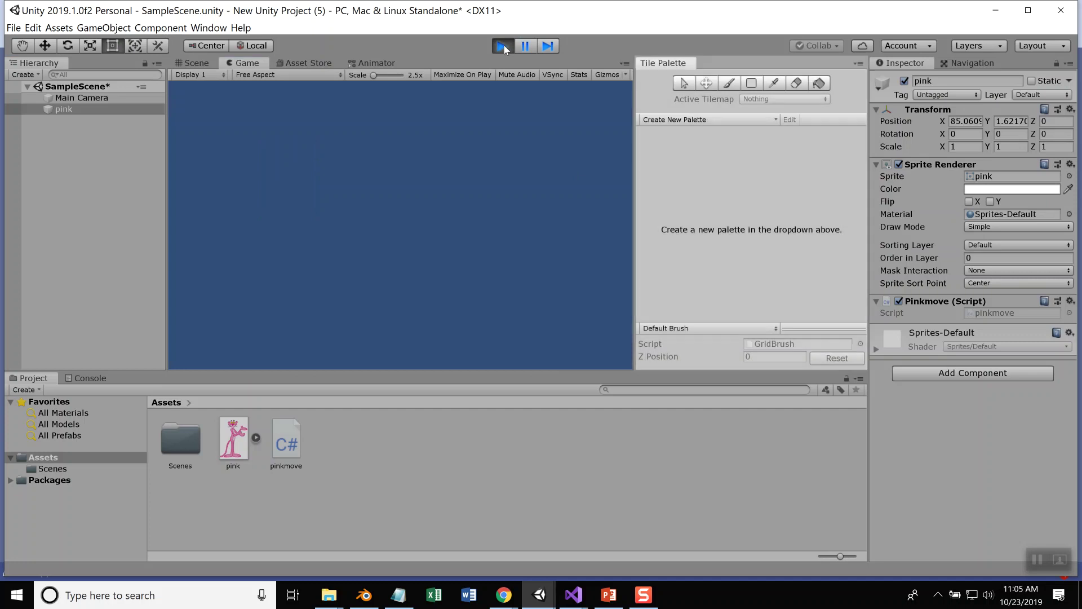
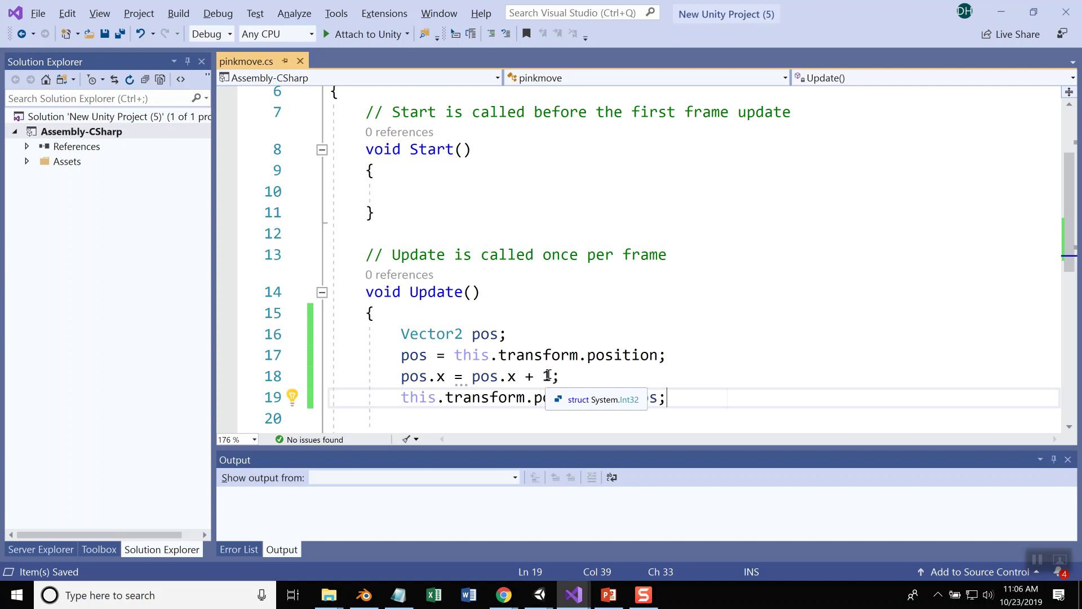
- Change the pos.x step on line 18 from 1 to 0.5f so the float error clears
{"action": "left_click", "coordinate": [544, 376]}
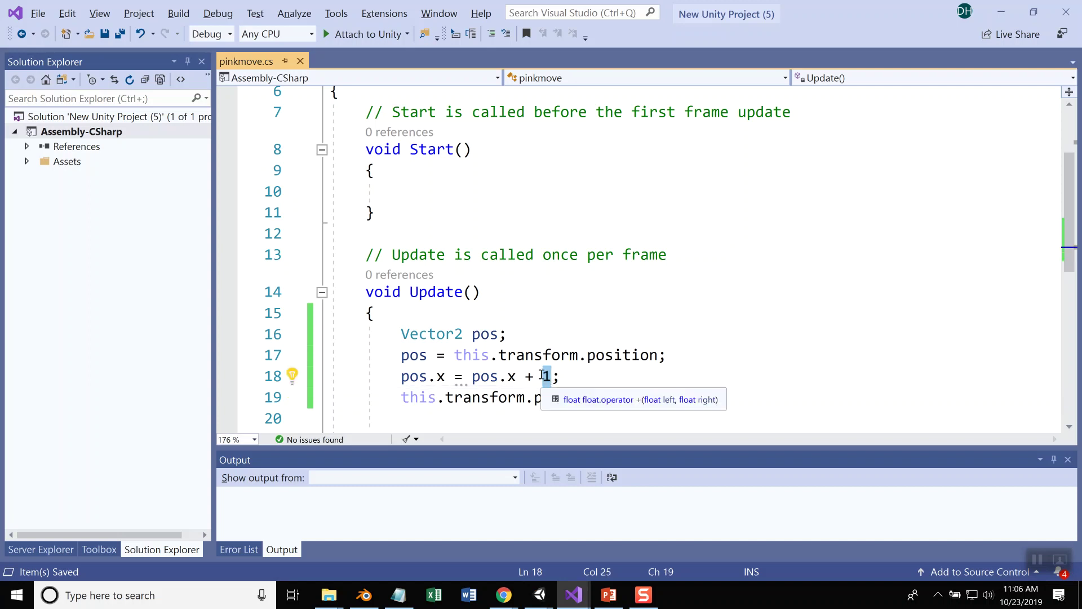
{"action": "type", "text": "0.5"}
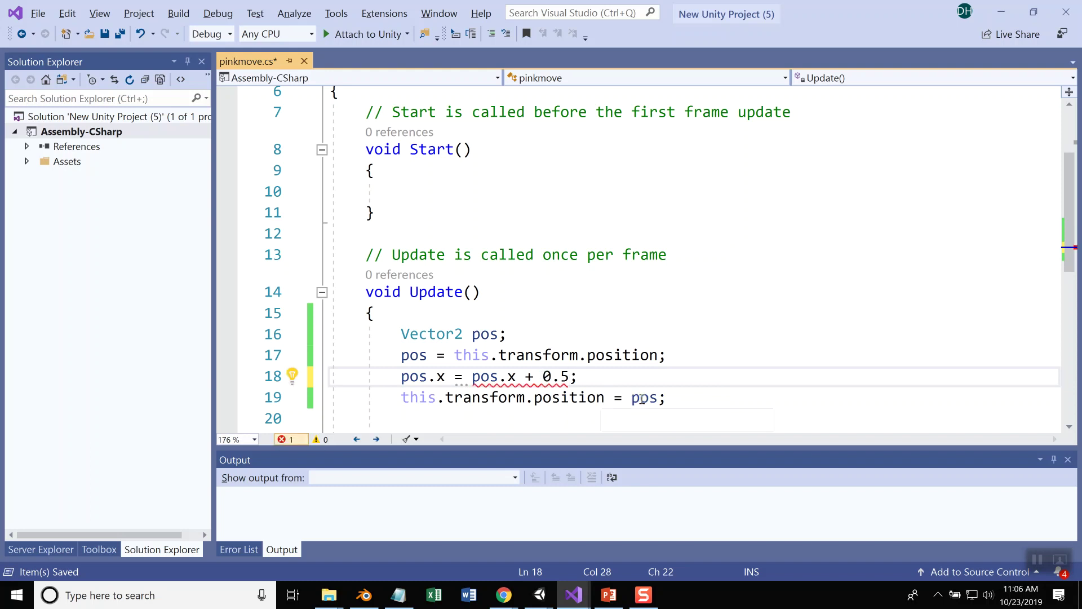
{"action": "left_click", "coordinate": [685, 400]}
{"action": "mouse_move", "coordinate": [533, 380]}
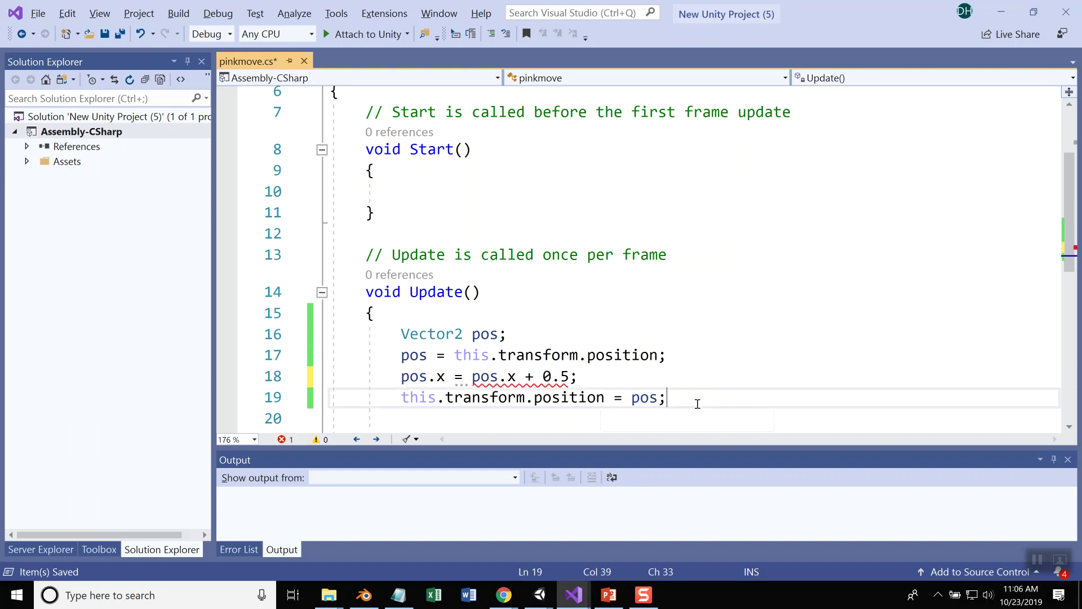
{"action": "left_click", "coordinate": [573, 377]}
{"action": "type", "text": "f"}
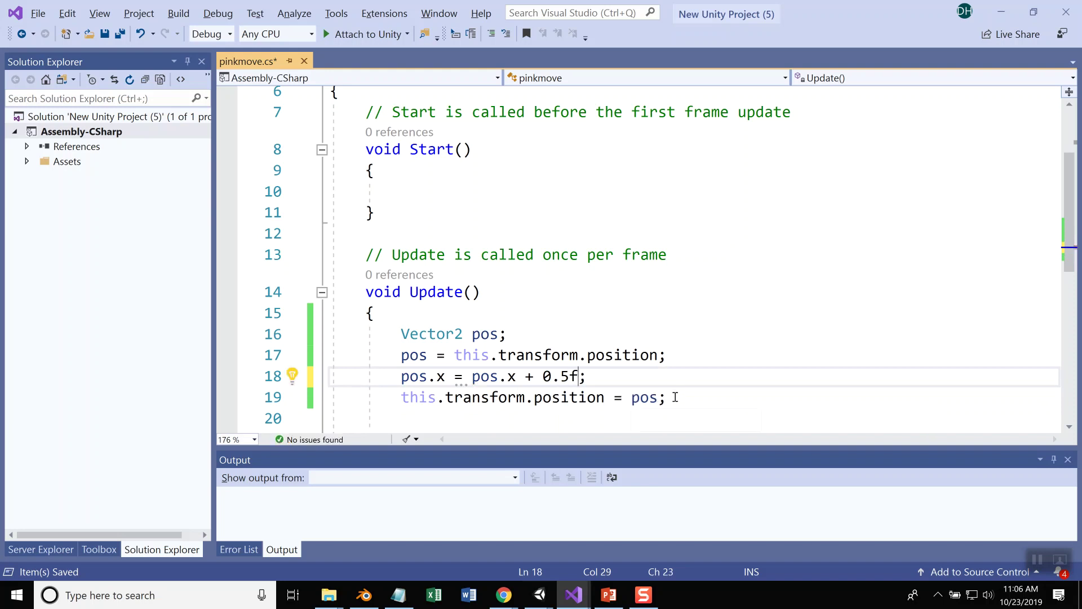
{"action": "left_click", "coordinate": [675, 397]}
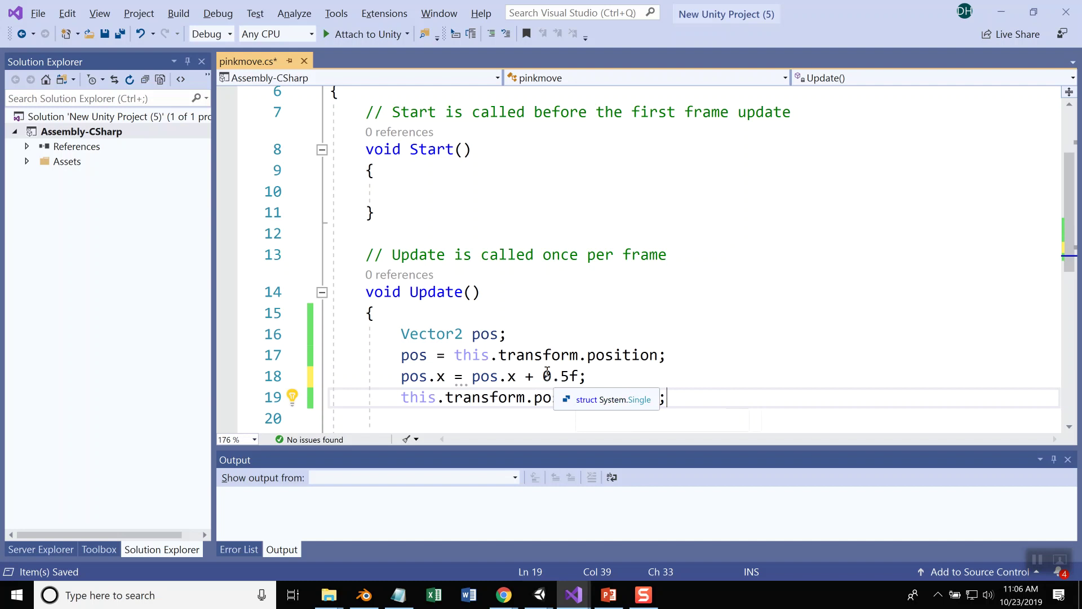
- Wrap the pos.x increment in an if checking Input.GetKey(KeyCode.RightArrow)
{"action": "left_click", "coordinate": [684, 356]}
{"action": "key", "text": "Return"}
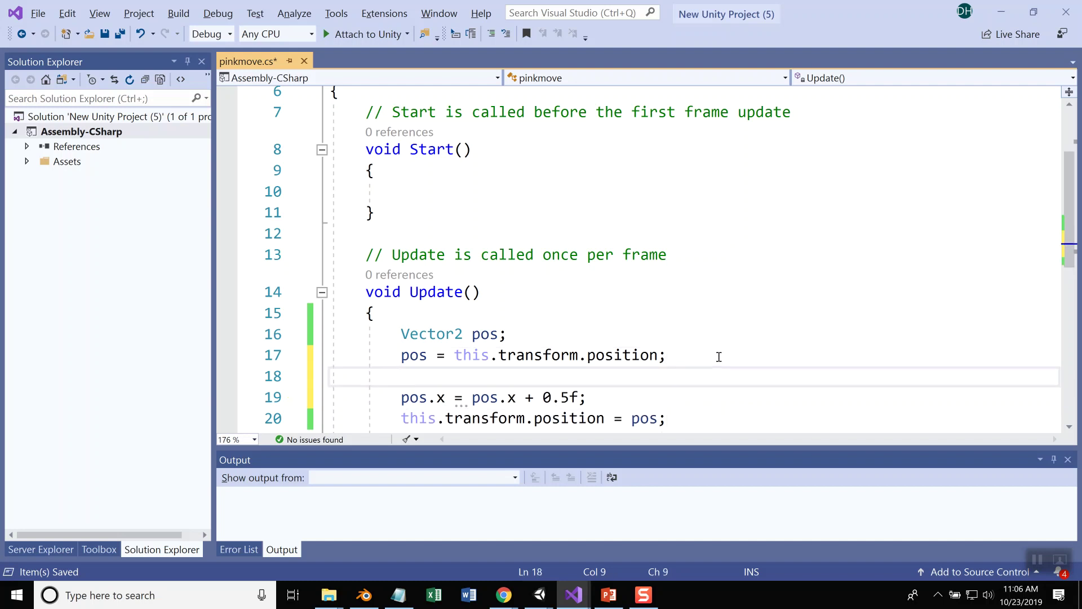
{"action": "type", "text": "if (input"}
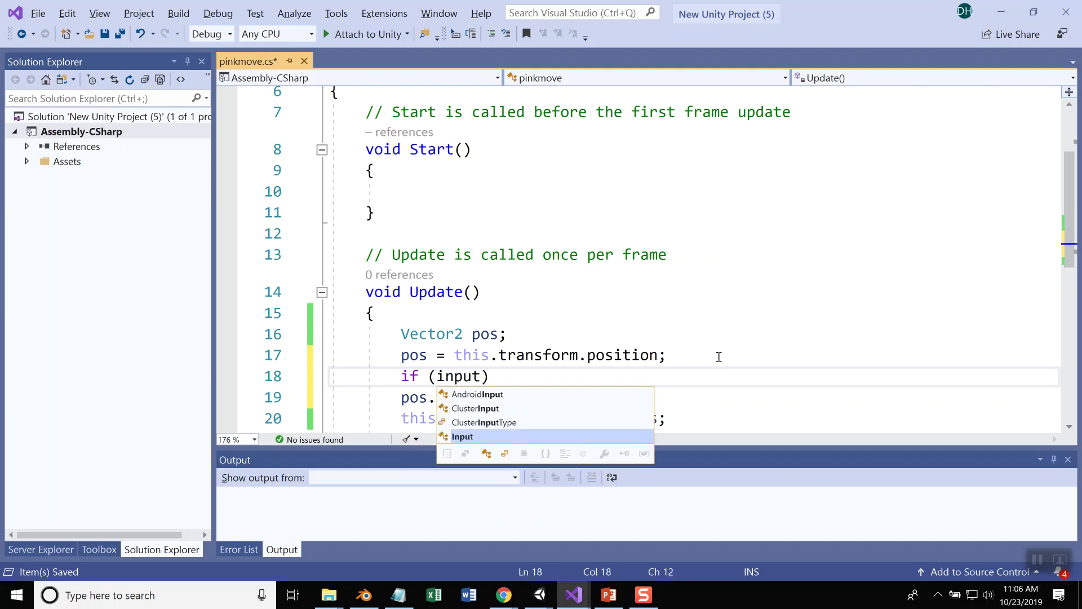
{"action": "type", "text": ".getkey"}
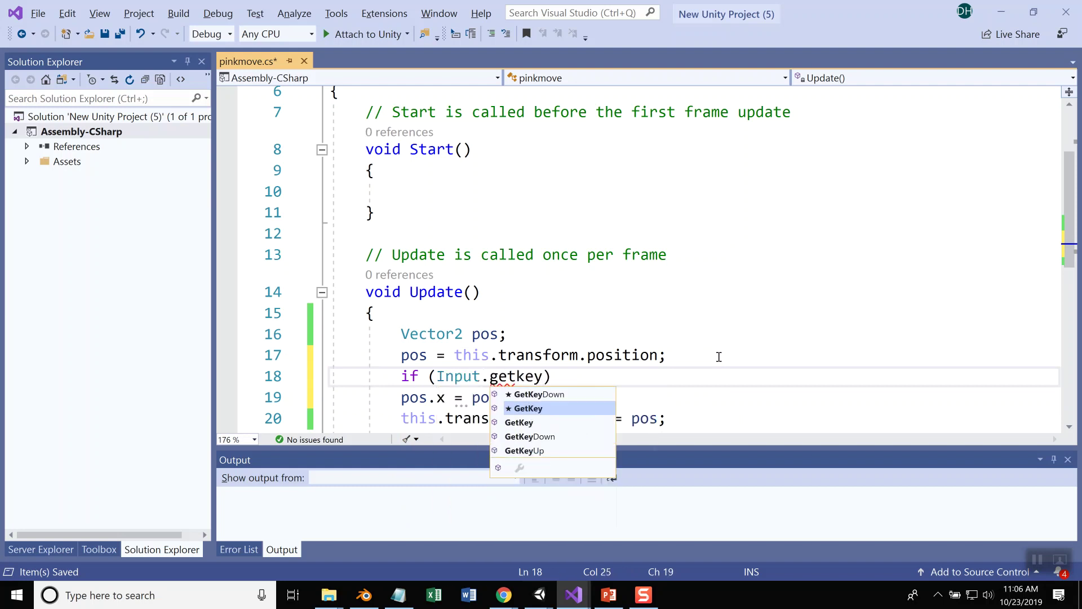
{"action": "key", "text": "Tab"}
{"action": "type", "text": "("}
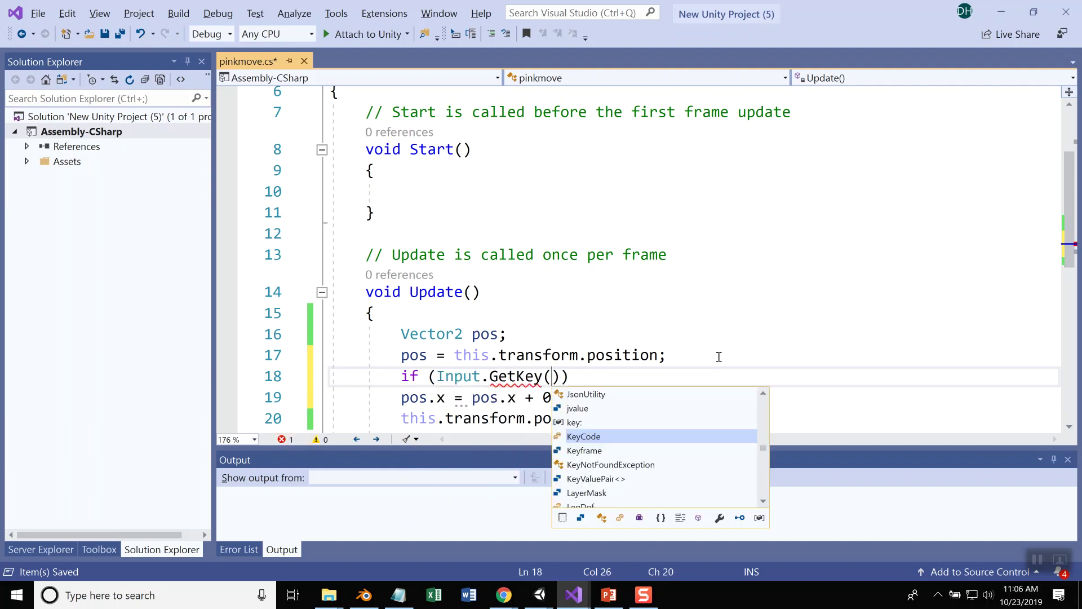
{"action": "type", "text": "Keycod"}
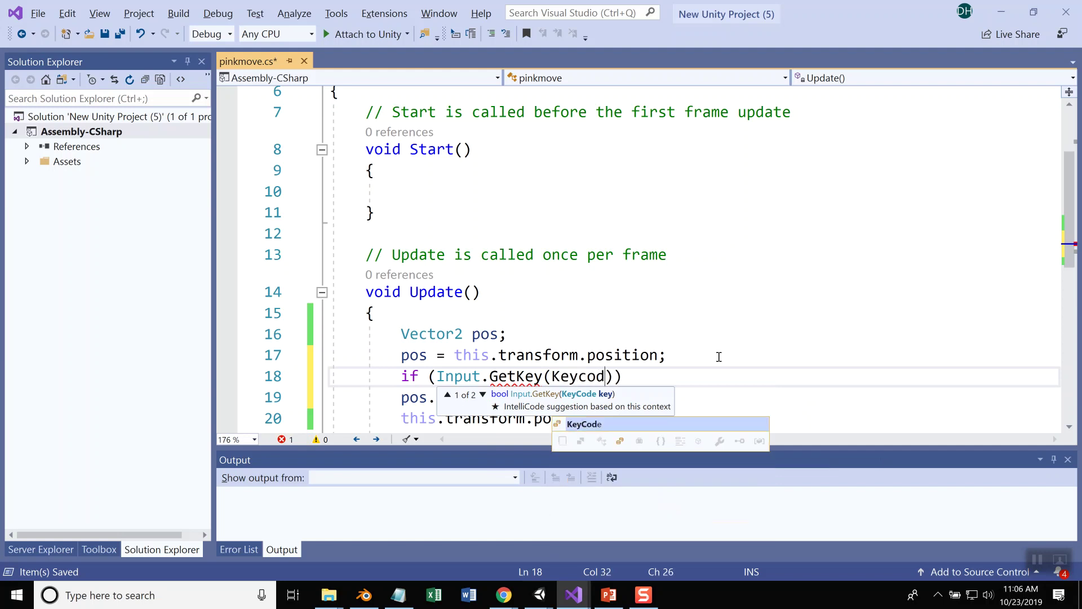
{"action": "type", "text": "e.rig"}
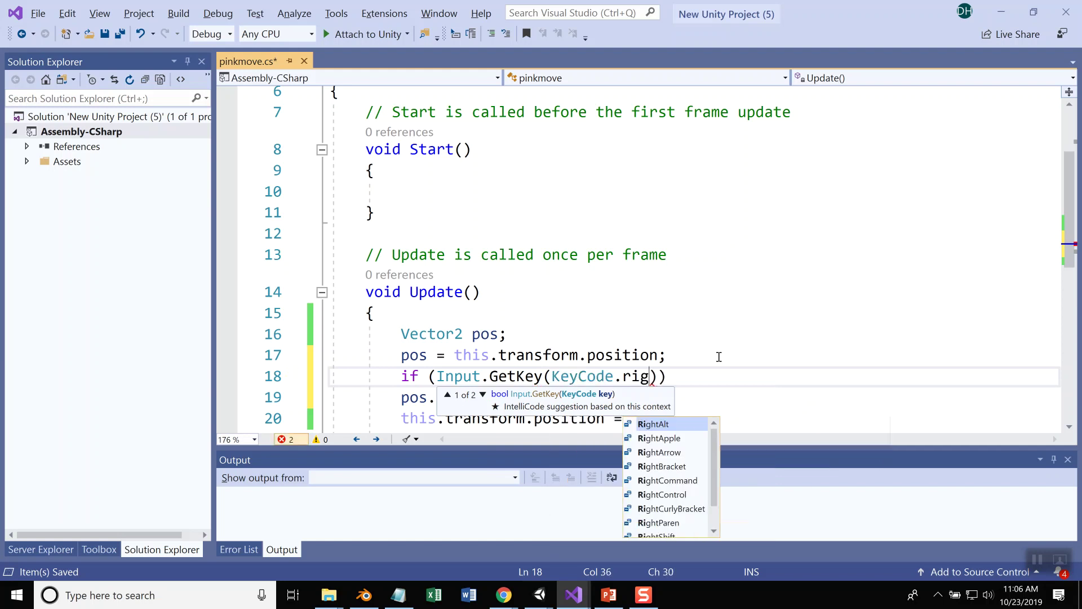
{"action": "type", "text": "h"}
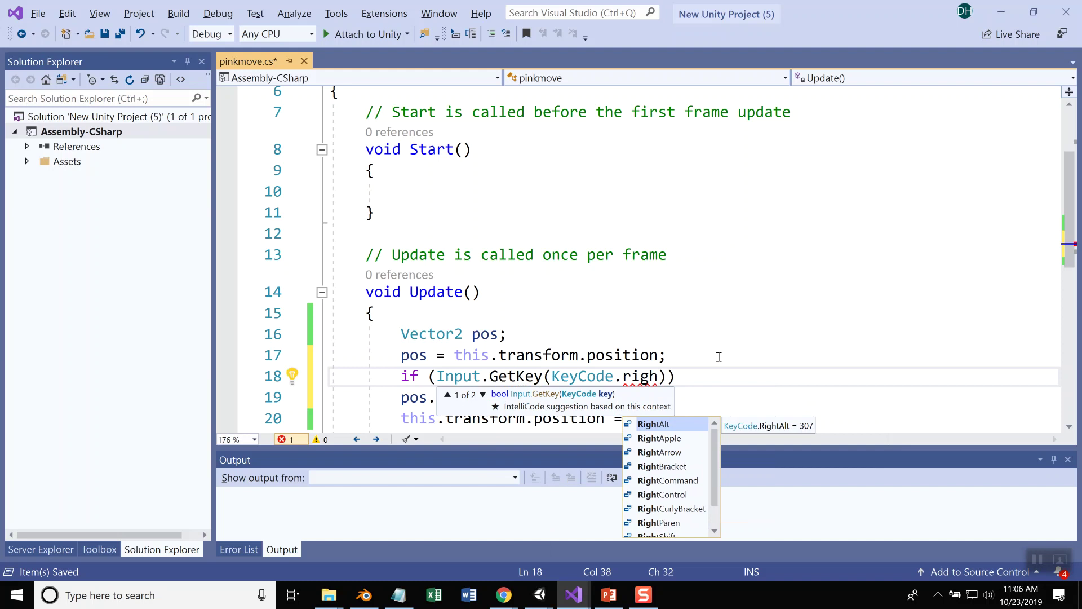
{"action": "key", "text": "Down"}
{"action": "key", "text": "Down"}
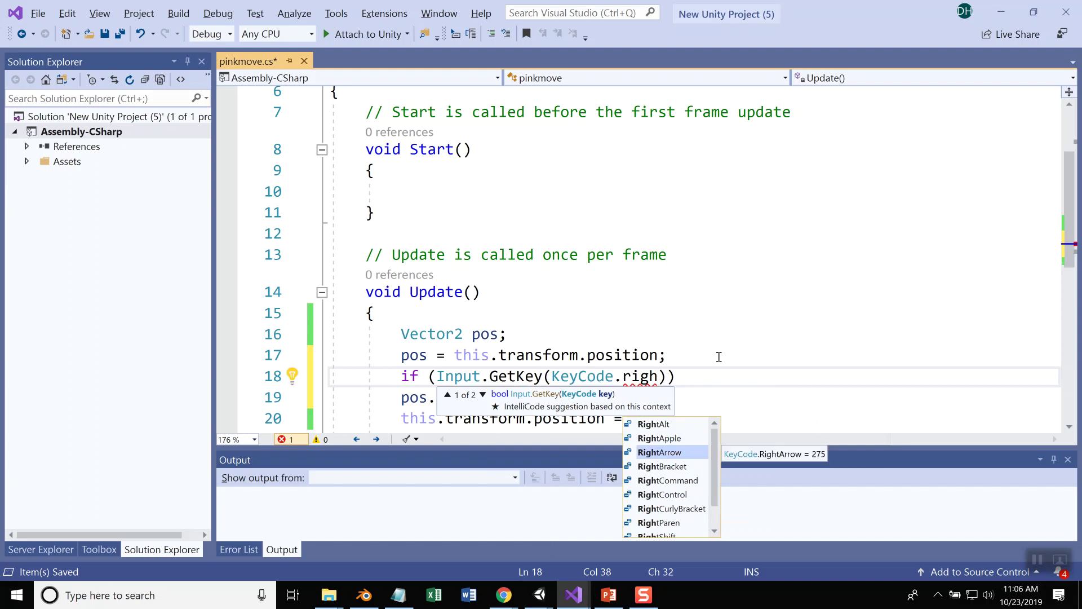
{"action": "type", "text": ")"}
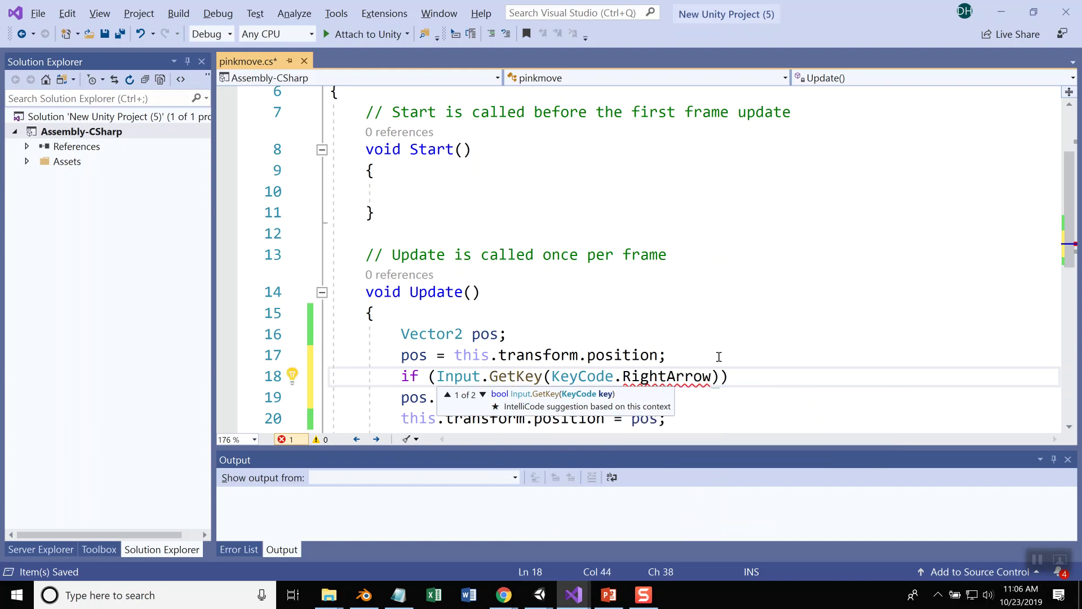
{"action": "type", "text": ")"}
{"action": "key", "text": "Return"}
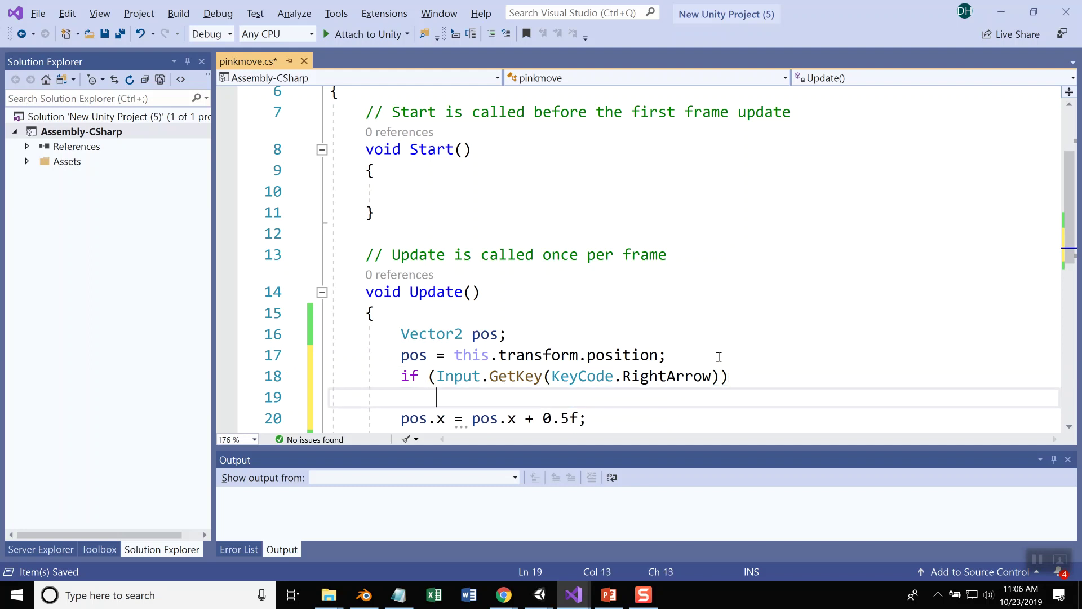
{"action": "key", "text": "Delete"}
{"action": "key", "text": "Delete"}
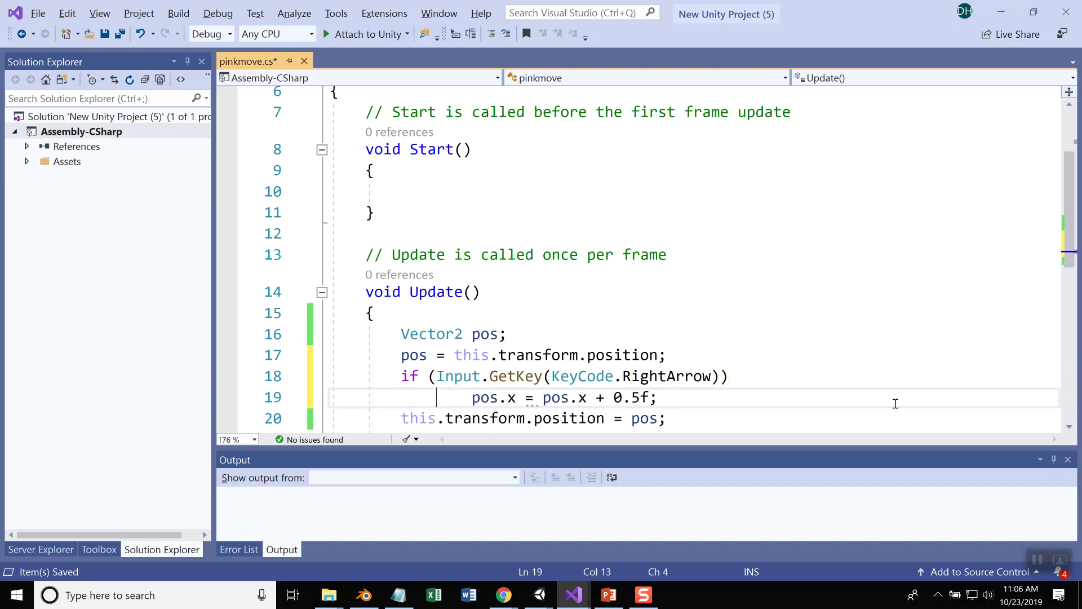
{"action": "key", "text": "Delete"}
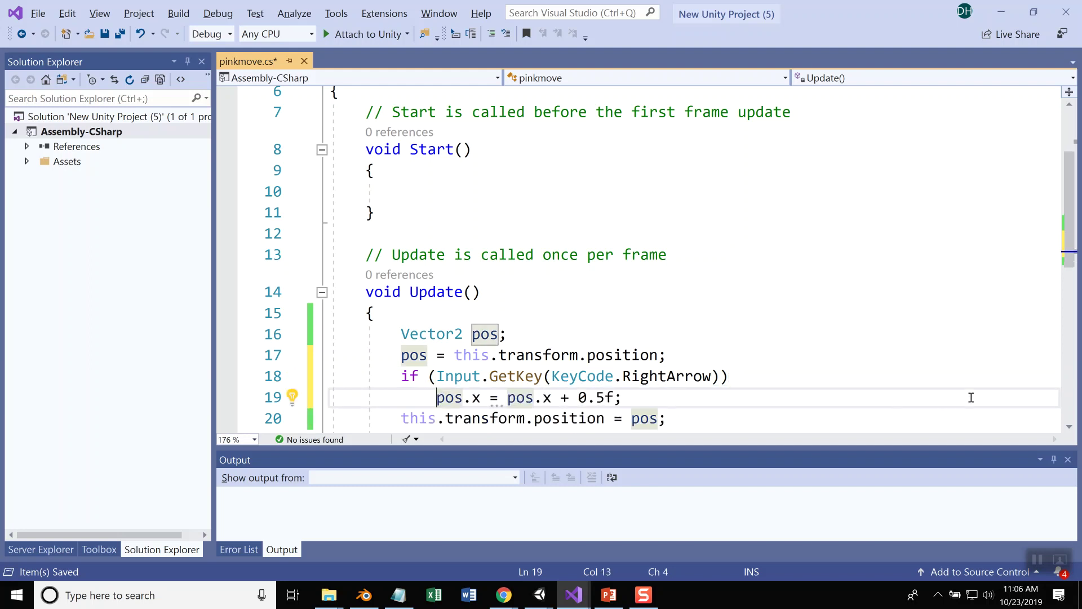
{"action": "scroll", "coordinate": [656, 394], "scroll_direction": "down", "scroll_amount": 1}
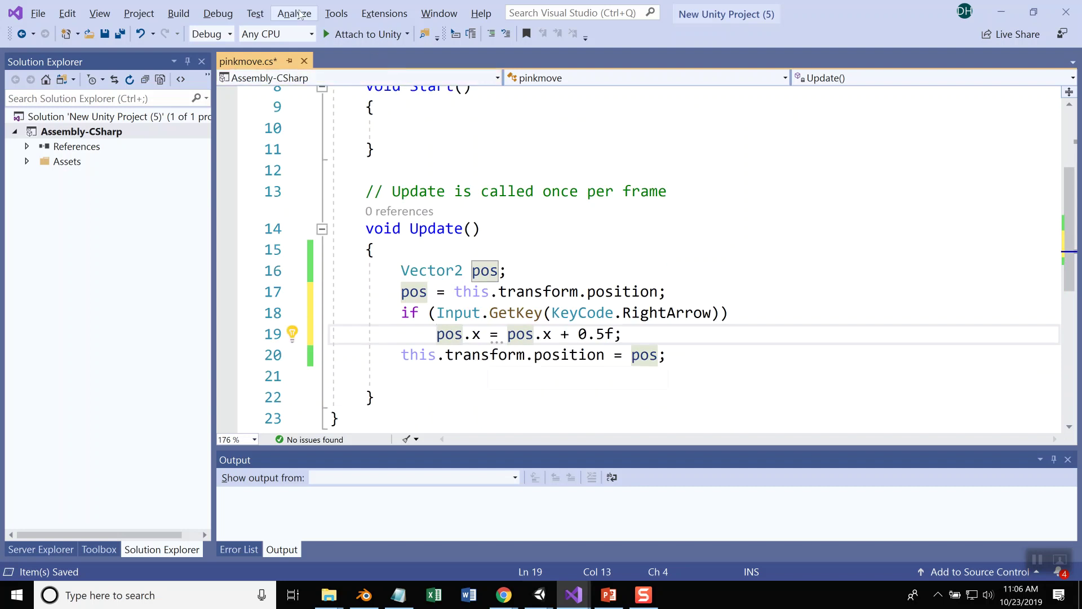
- Save pinkmove.cs and switch away toward Unity
{"action": "left_click", "coordinate": [124, 34]}
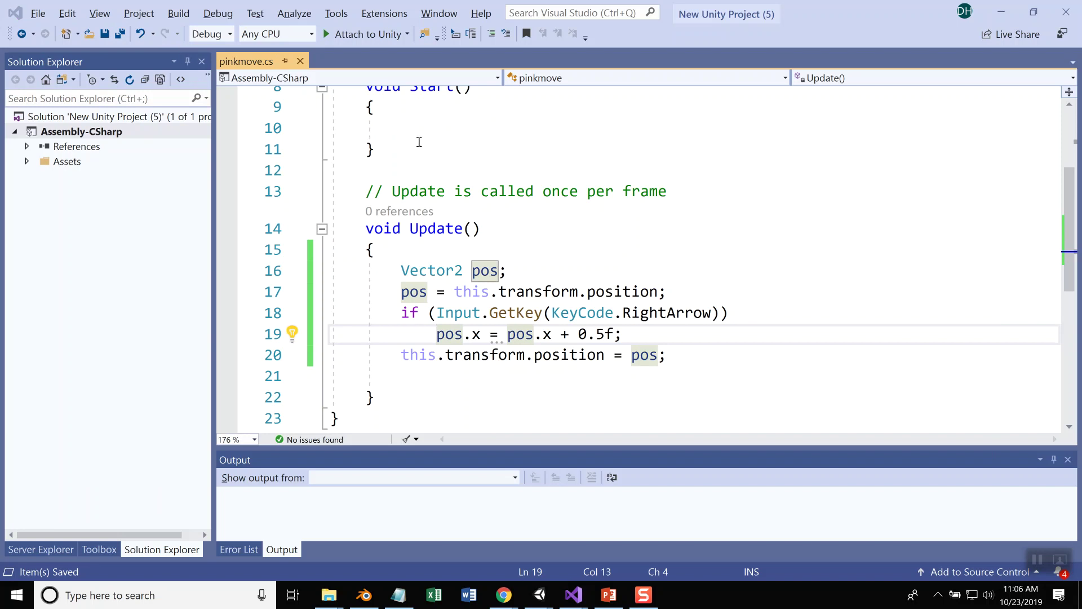
{"action": "key", "text": "alt+Tab"}
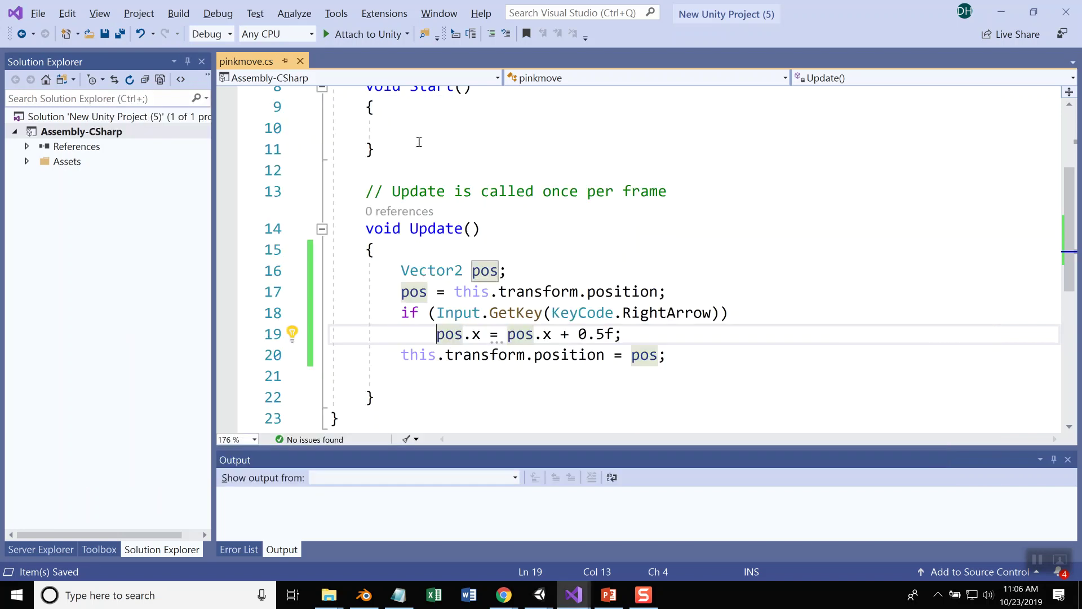
- Play the Unity scene to watch the sprite move right, stop it, and return to Visual Studio
{"action": "key", "text": "alt+Tab"}
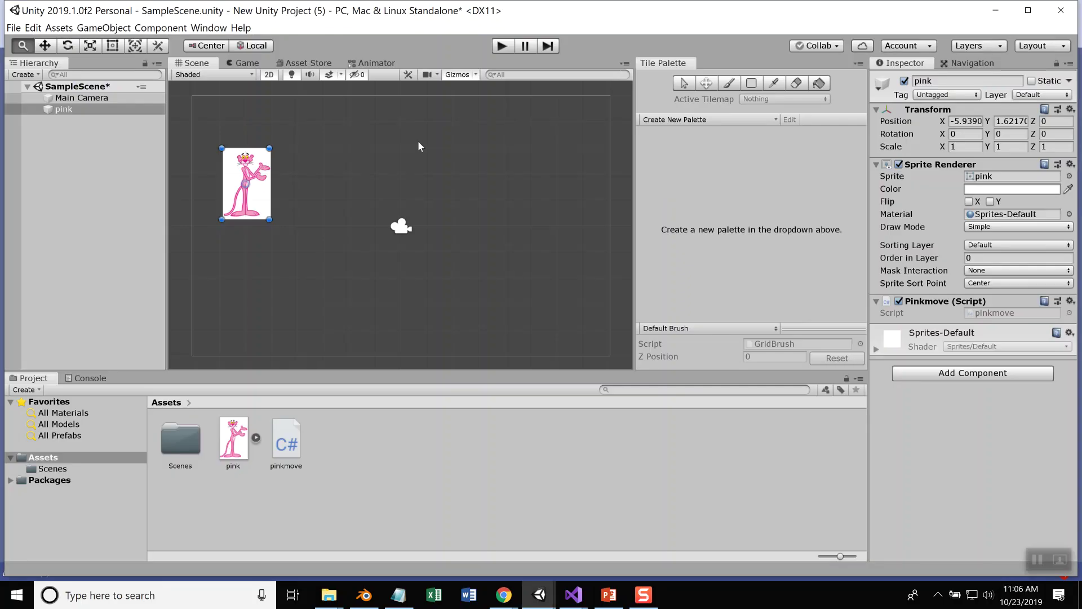
{"action": "left_click", "coordinate": [503, 47]}
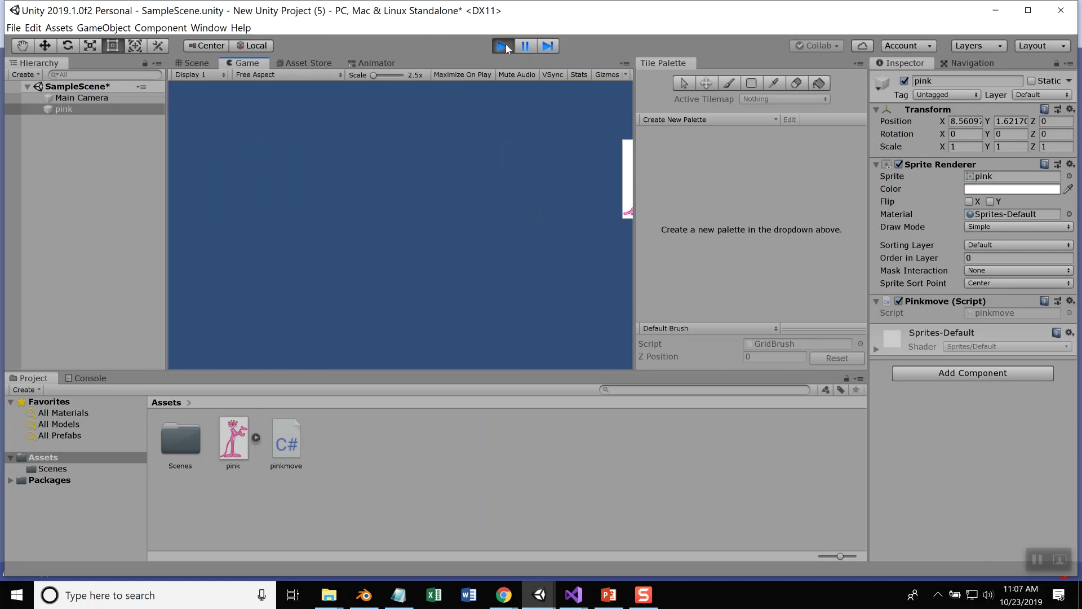
{"action": "left_click", "coordinate": [504, 46]}
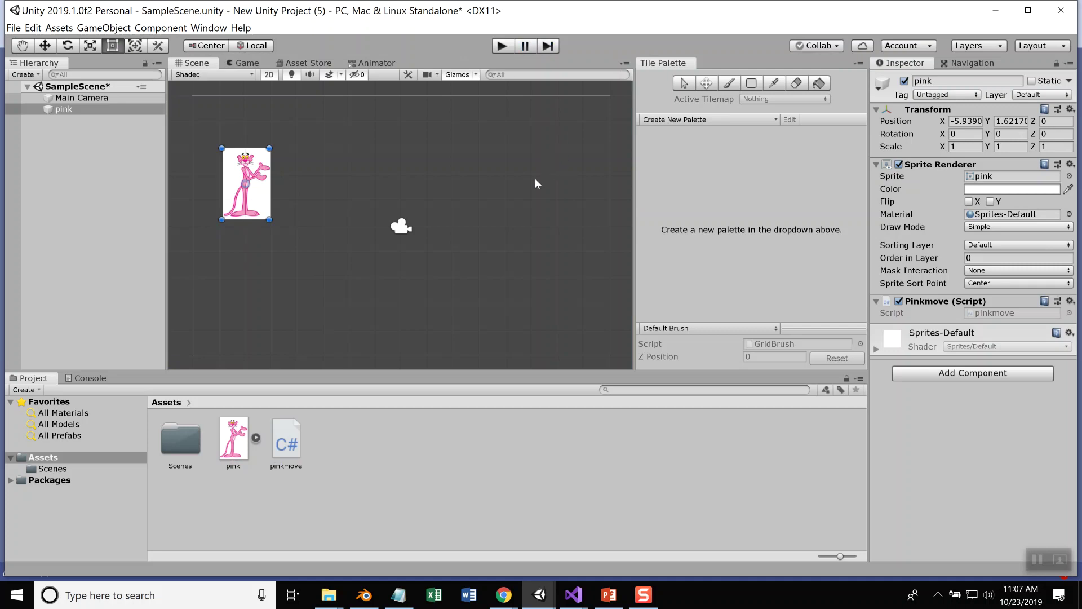
{"action": "key", "text": "alt+Tab"}
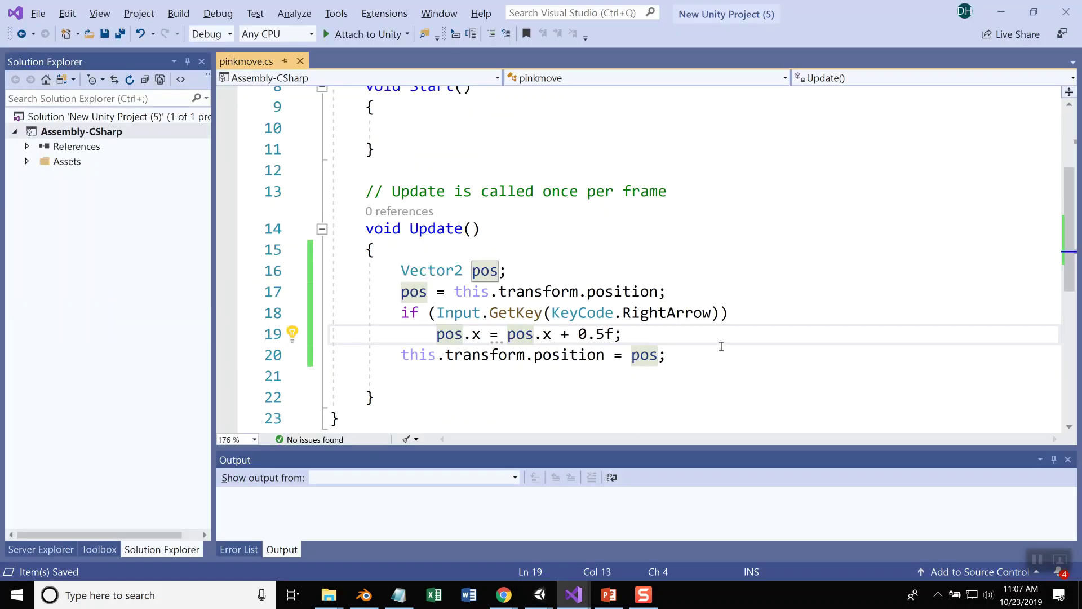
- Add a LeftArrow branch subtracting 0.5f from pos.x after line 19 and save the script
{"action": "left_click", "coordinate": [638, 334]}
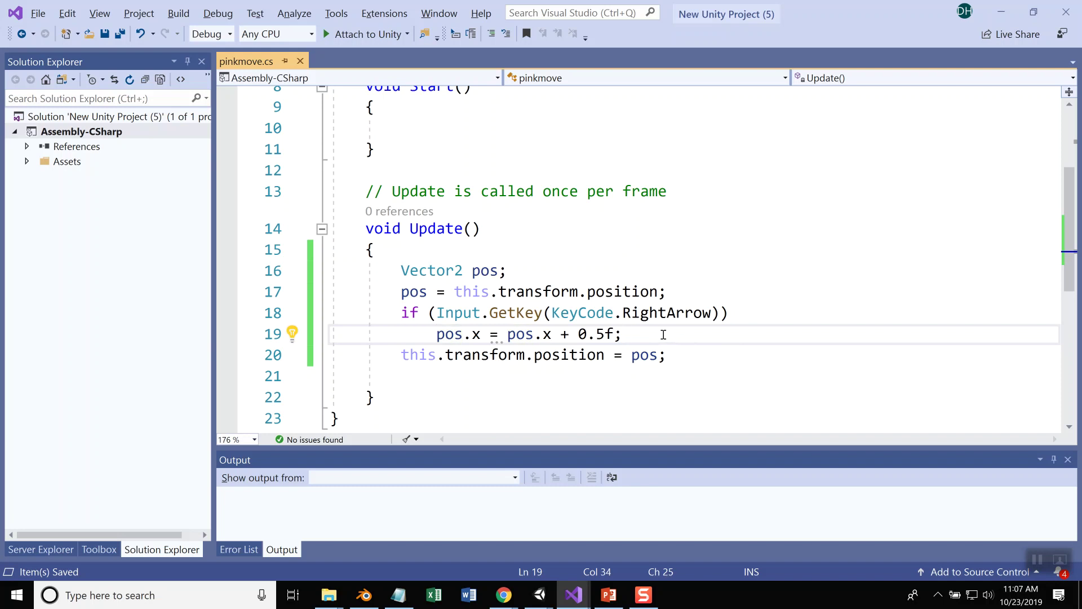
{"action": "key", "text": "Return"}
{"action": "type", "text": "if ("}
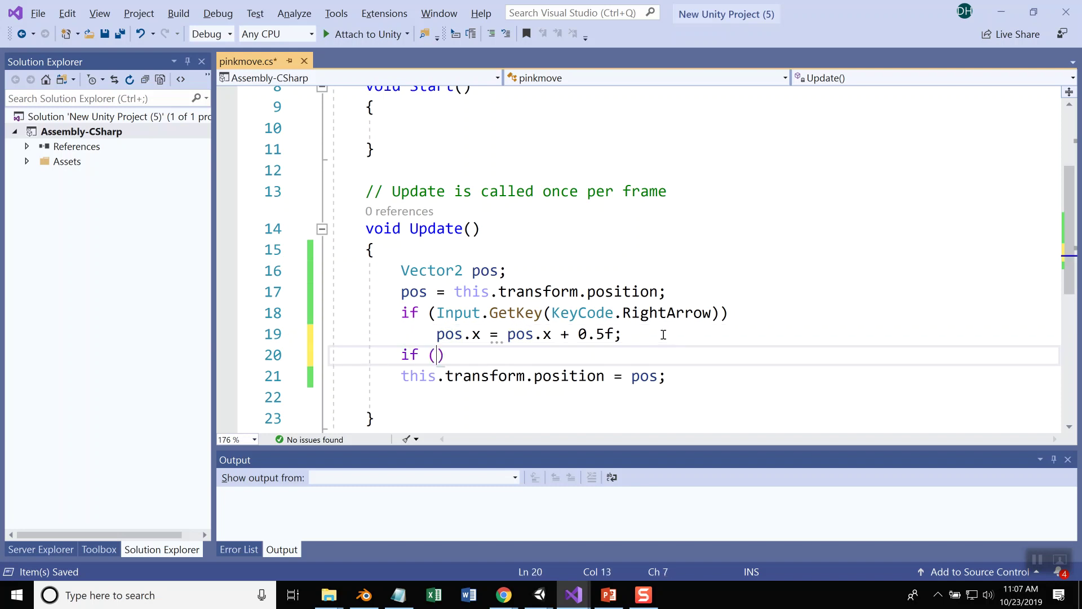
{"action": "type", "text": "input"}
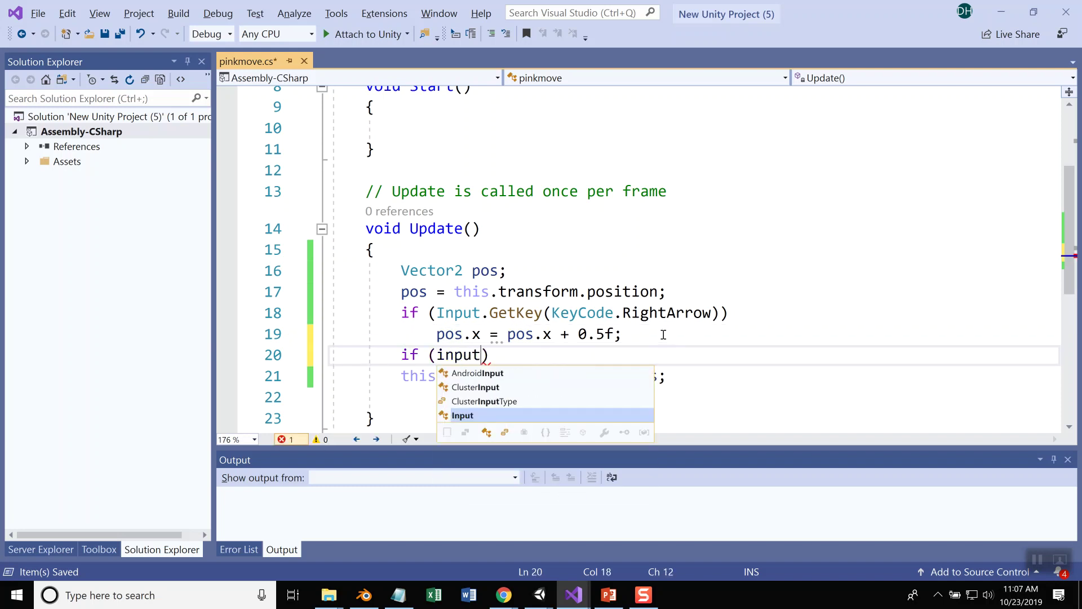
{"action": "type", "text": ".get"}
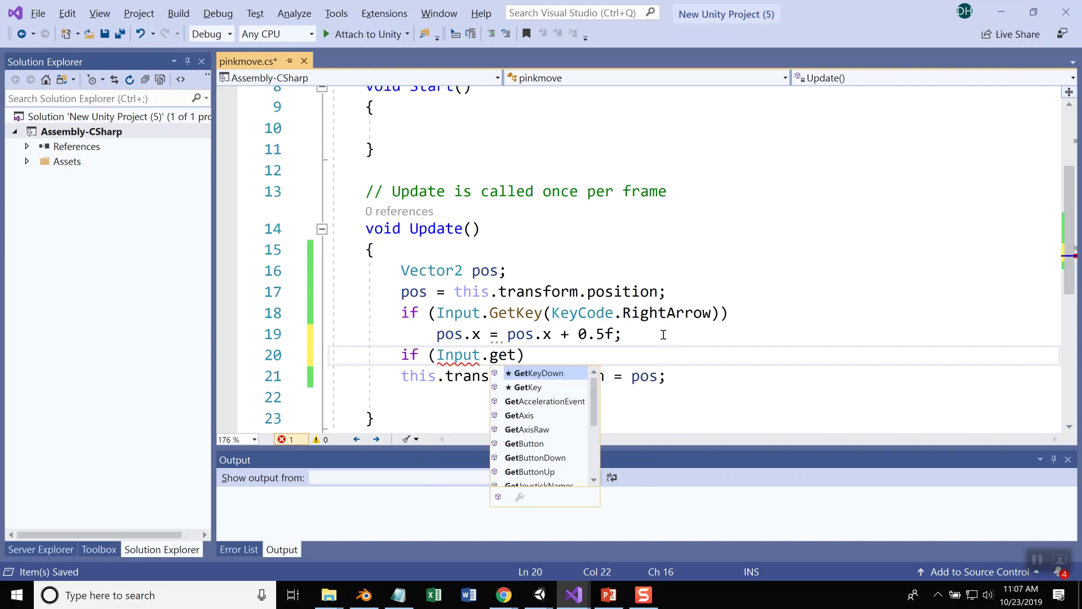
{"action": "type", "text": "Key"}
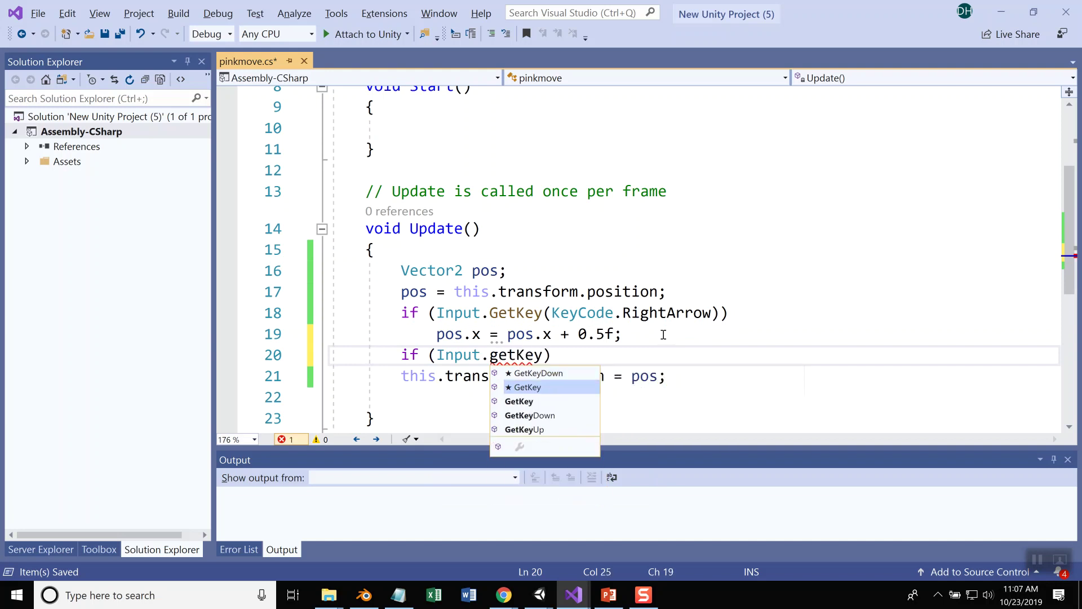
{"action": "key", "text": "Tab"}
{"action": "type", "text": "(K"}
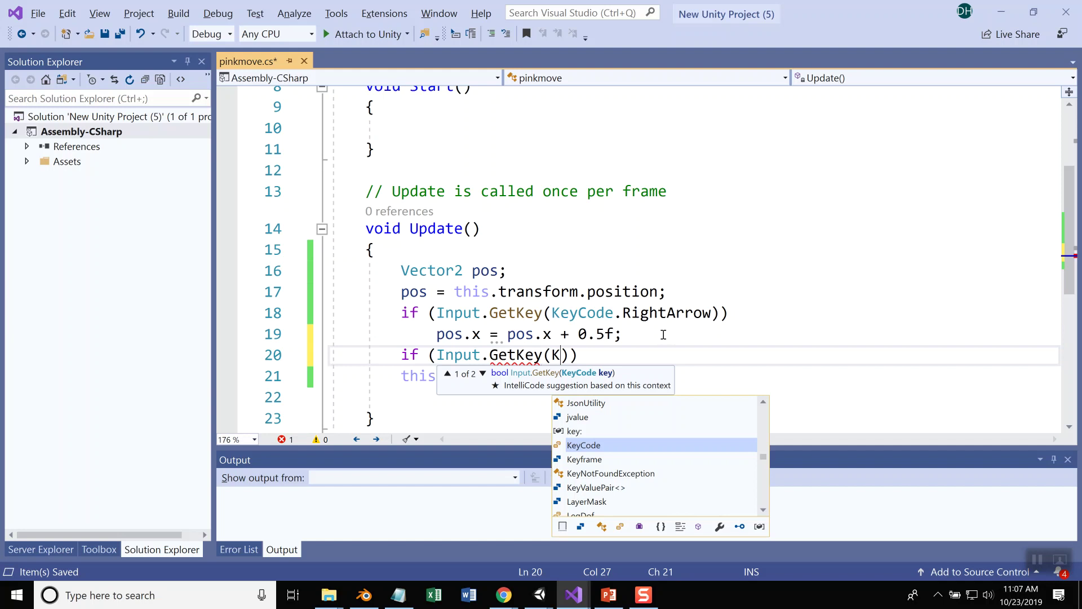
{"action": "type", "text": "eyCode.lef"}
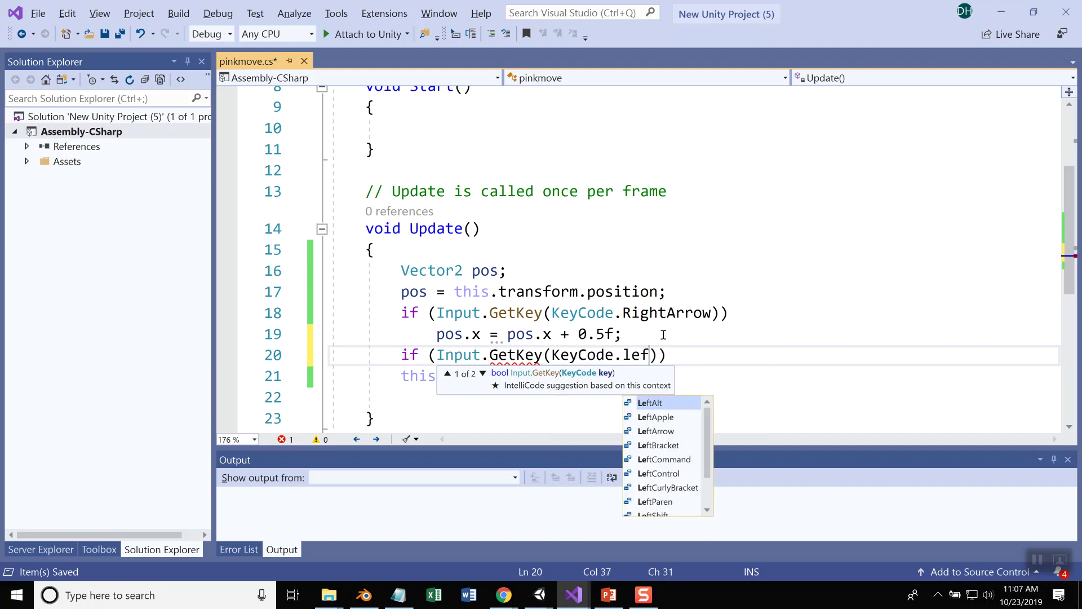
{"action": "type", "text": "tArr"}
{"action": "key", "text": "Tab"}
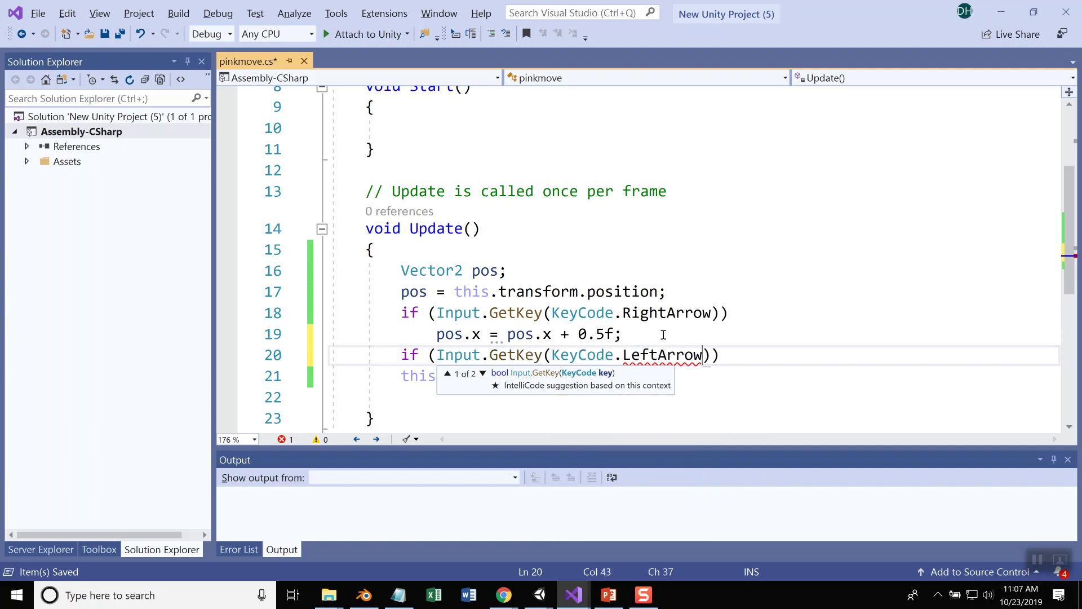
{"action": "type", "text": "))"}
{"action": "key", "text": "Return"}
{"action": "type", "text": "pos."}
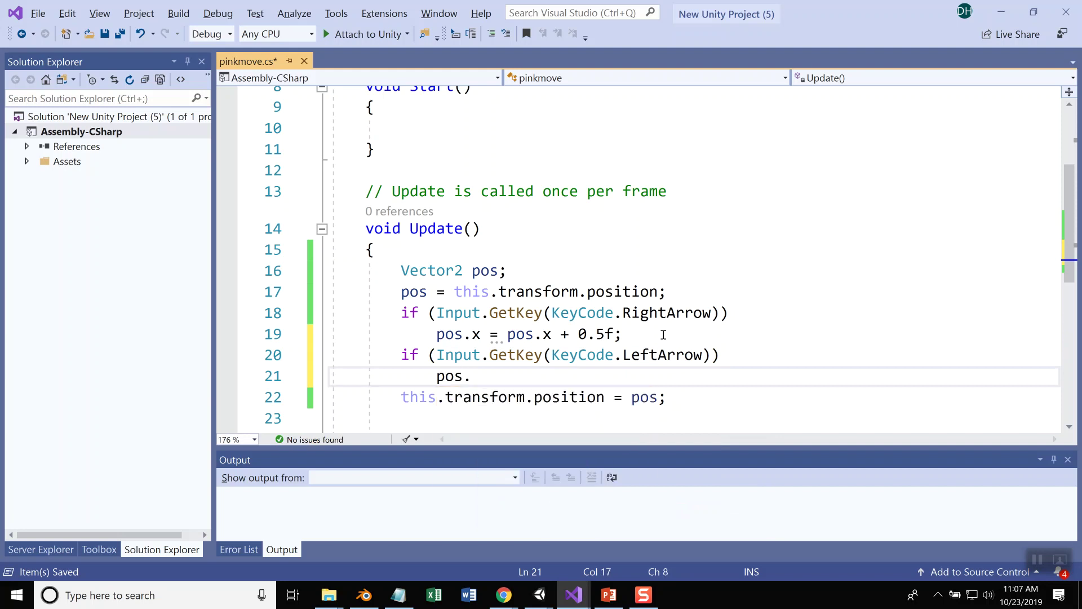
{"action": "type", "text": "x = pos."}
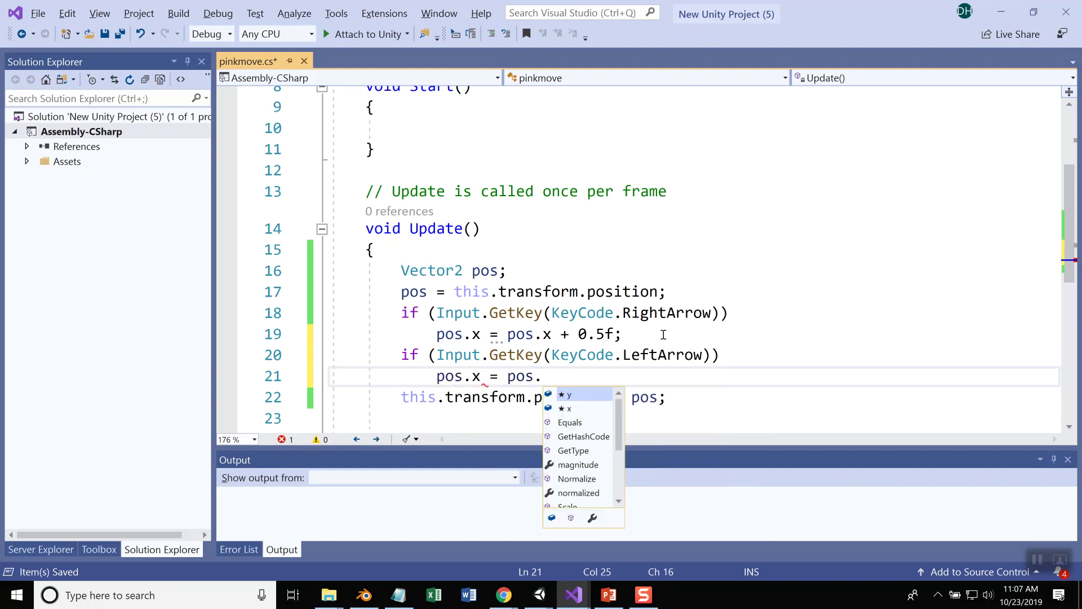
{"action": "type", "text": "x - 0.5f;"}
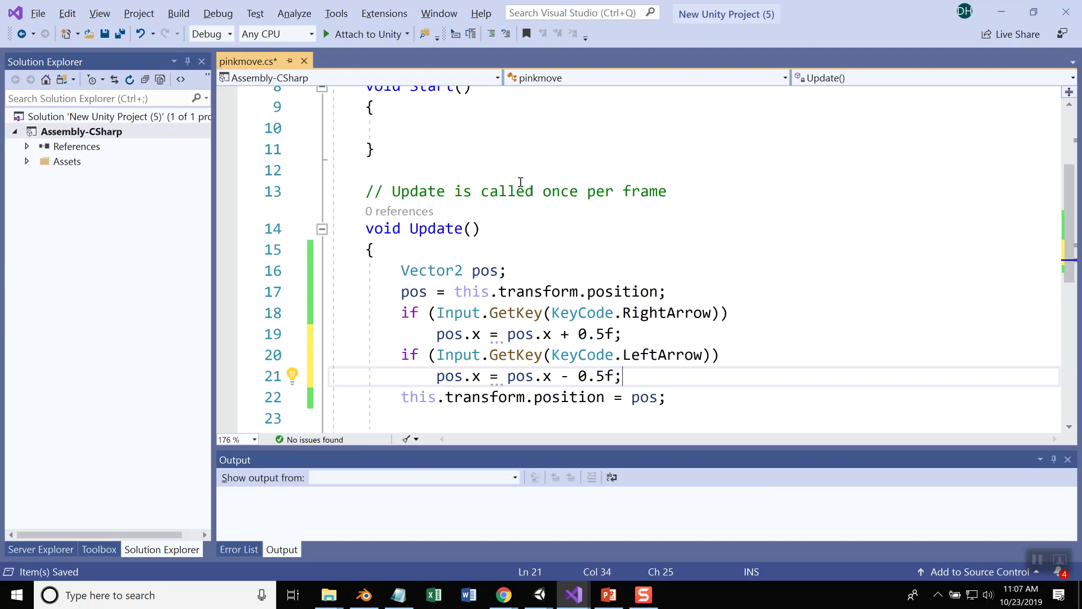
{"action": "left_click", "coordinate": [120, 34]}
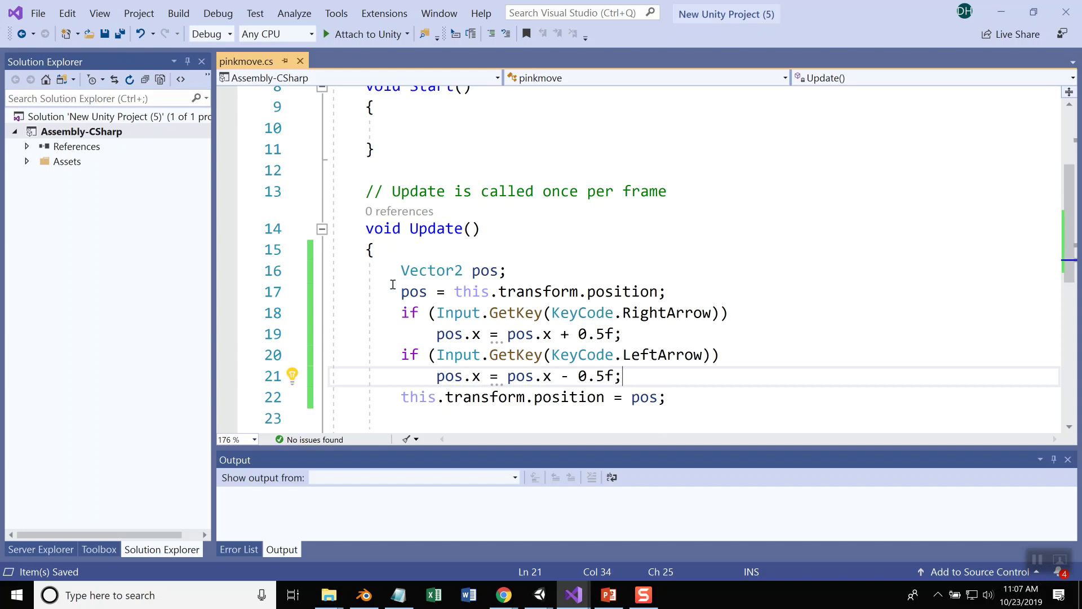
- Play the scene, slide the pink panther right and left with the arrows, stop, and return to the script
{"action": "key", "text": "alt+Tab"}
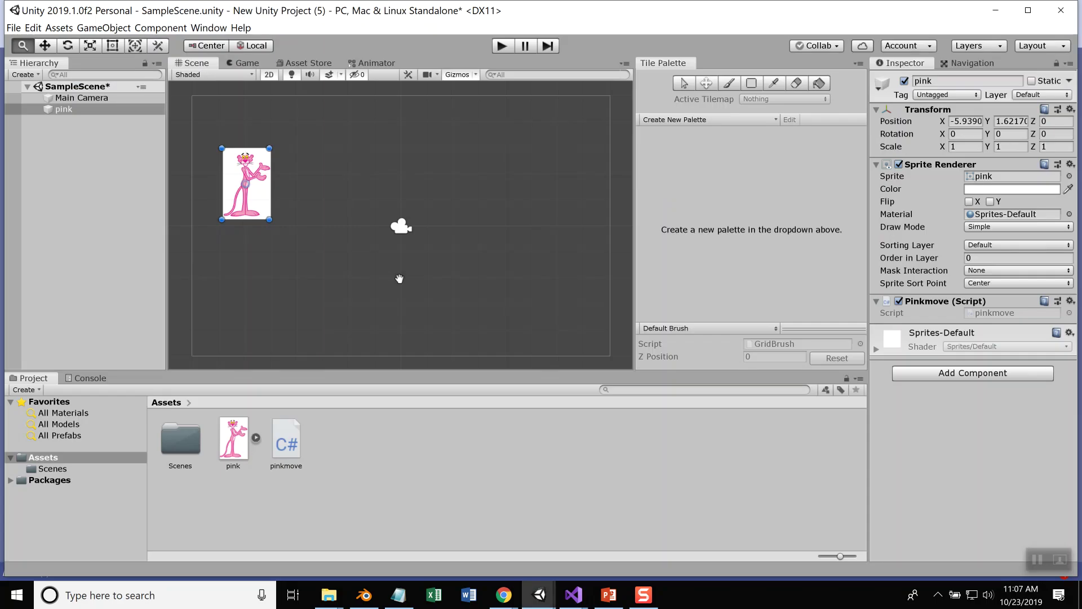
{"action": "left_click", "coordinate": [499, 47]}
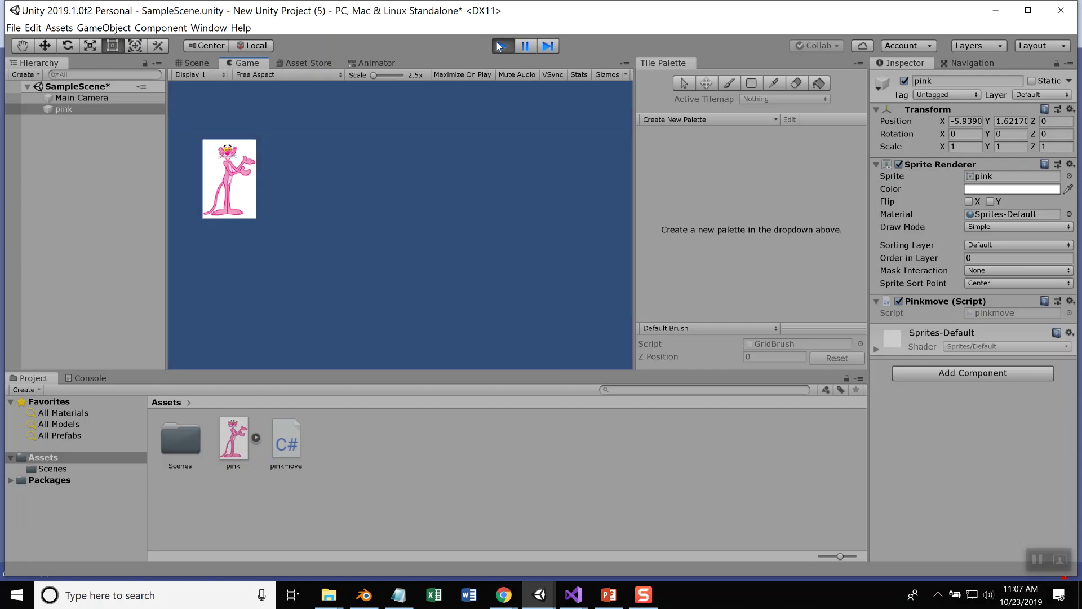
{"action": "key", "text": "Right"}
{"action": "key", "text": "Left"}
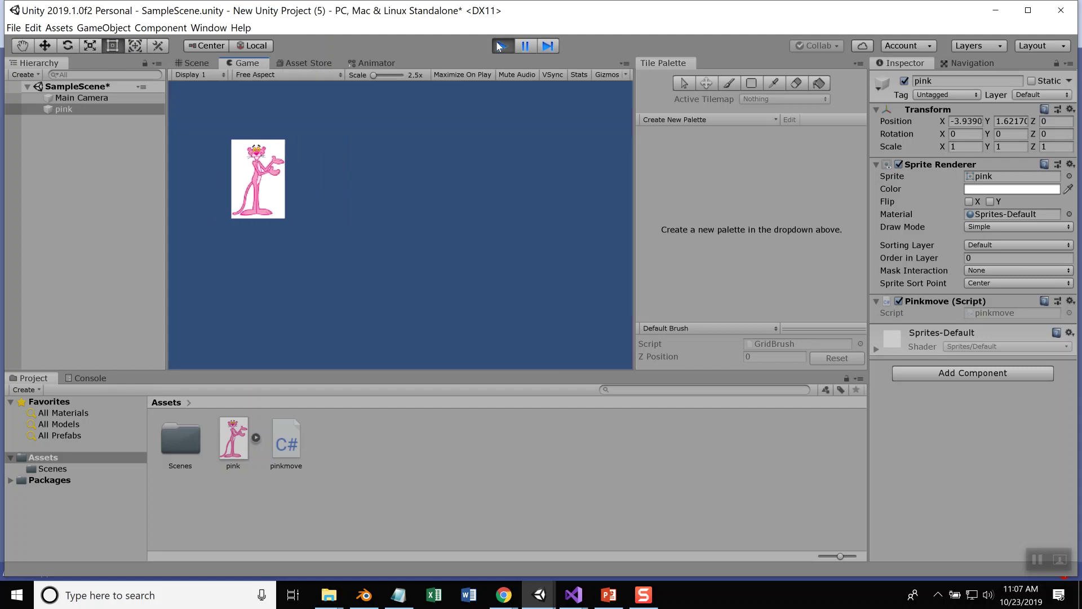
{"action": "key", "text": "Right"}
{"action": "key", "text": "Right"}
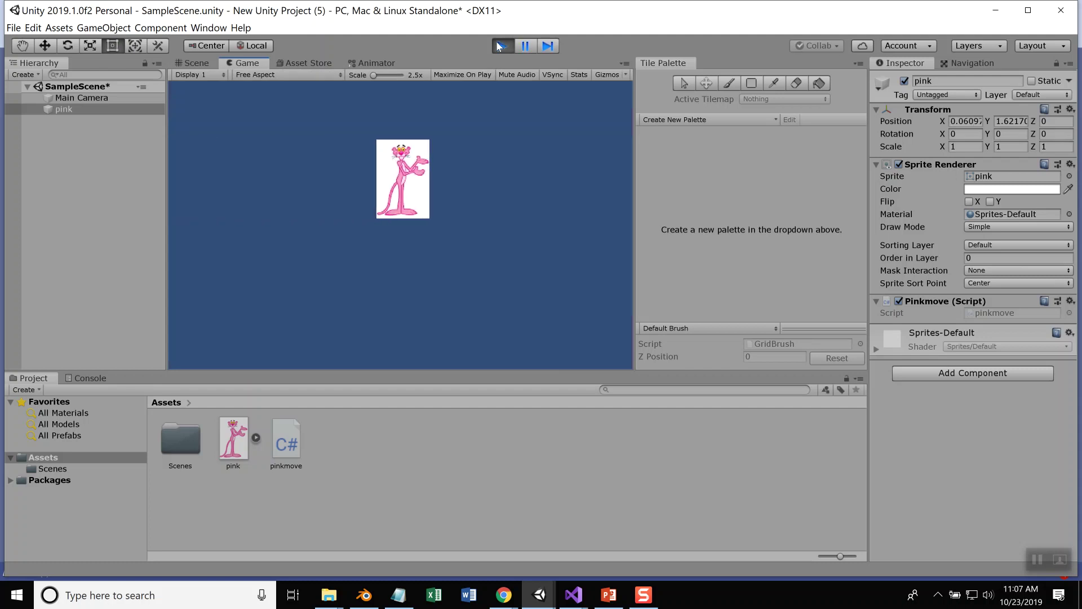
{"action": "left_click", "coordinate": [500, 45]}
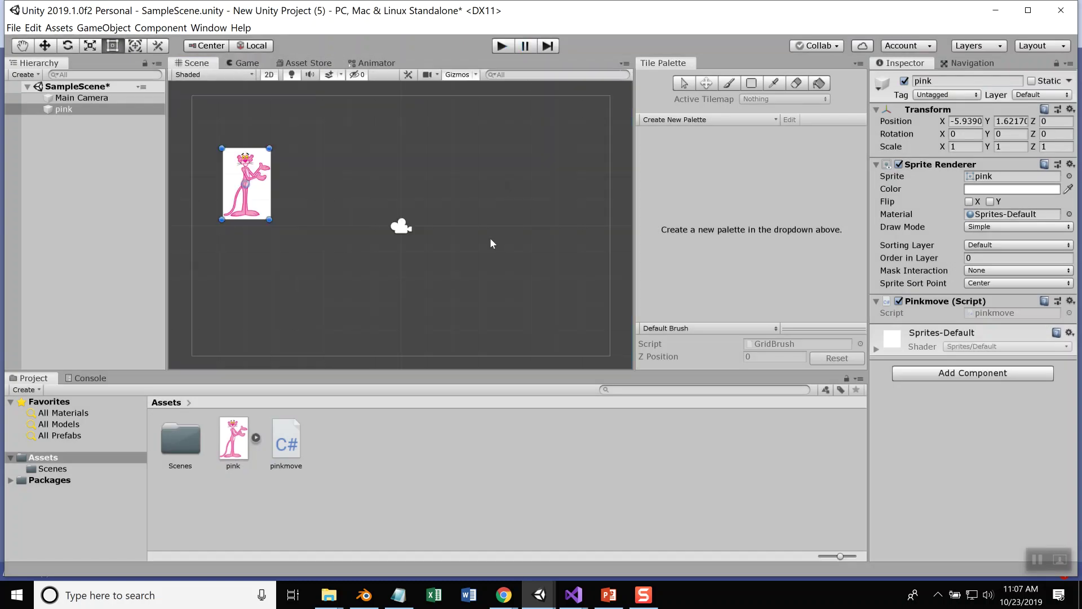
{"action": "key", "text": "alt+Tab"}
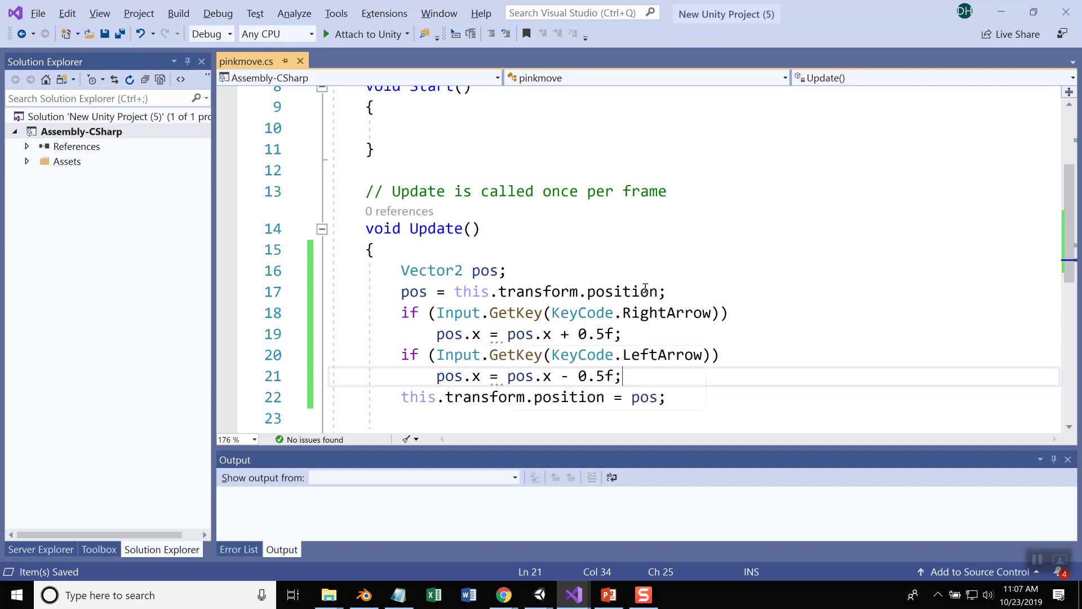
{"action": "scroll", "coordinate": [694, 290], "scroll_direction": "up", "scroll_amount": 3}
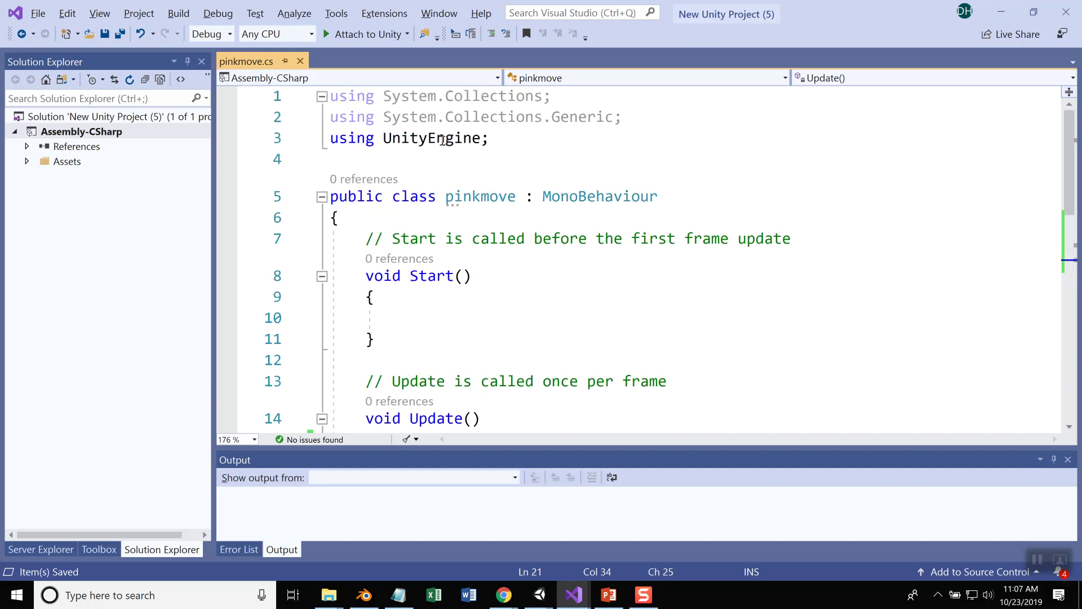
- Select the using lines at the top of pinkmove.cs and show the open Chrome windows
{"action": "left_click_drag", "start_coordinate": [502, 137], "coordinate": [322, 99]}
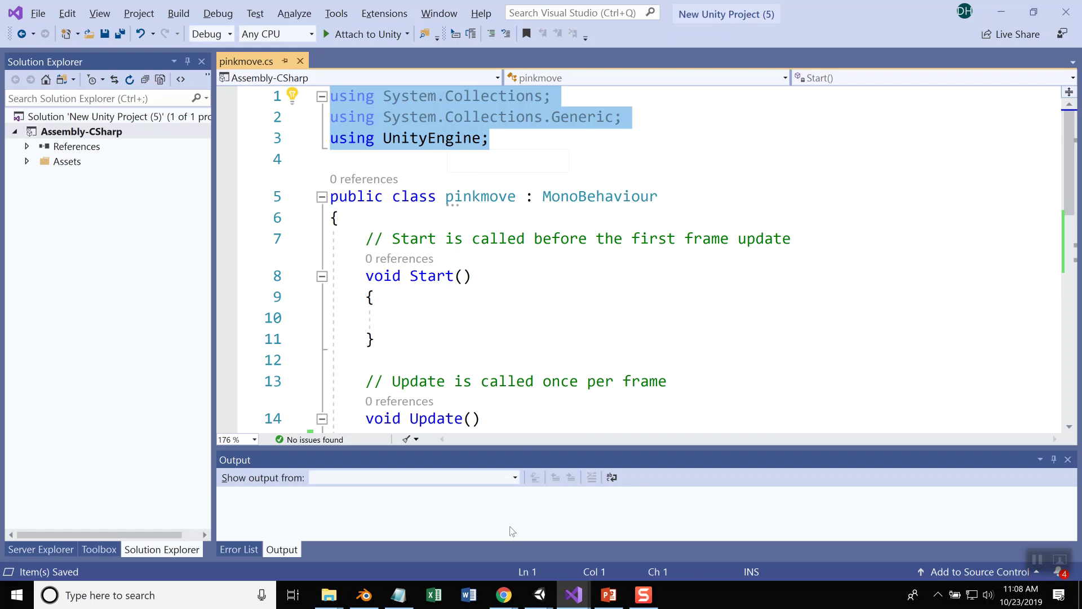
{"action": "left_click", "coordinate": [503, 595]}
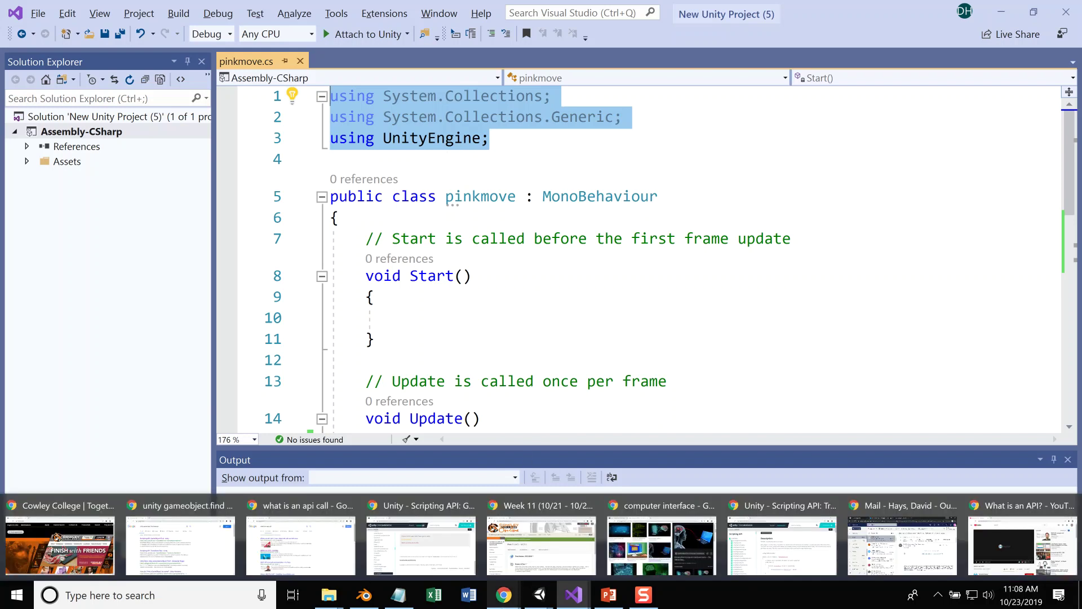
{"action": "mouse_move", "coordinate": [301, 541]}
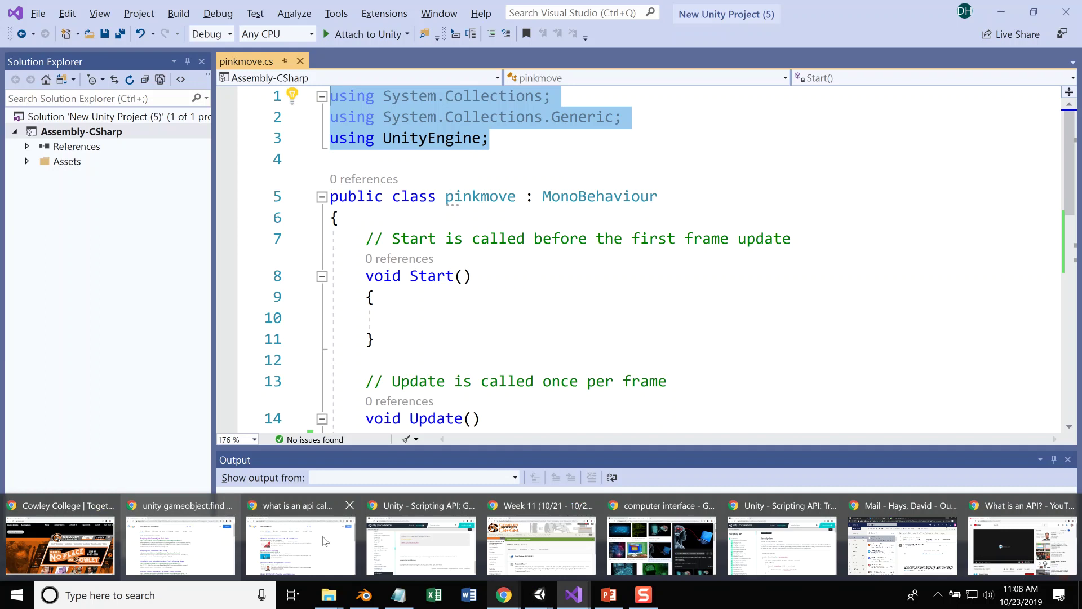
{"action": "left_click", "coordinate": [446, 547]}
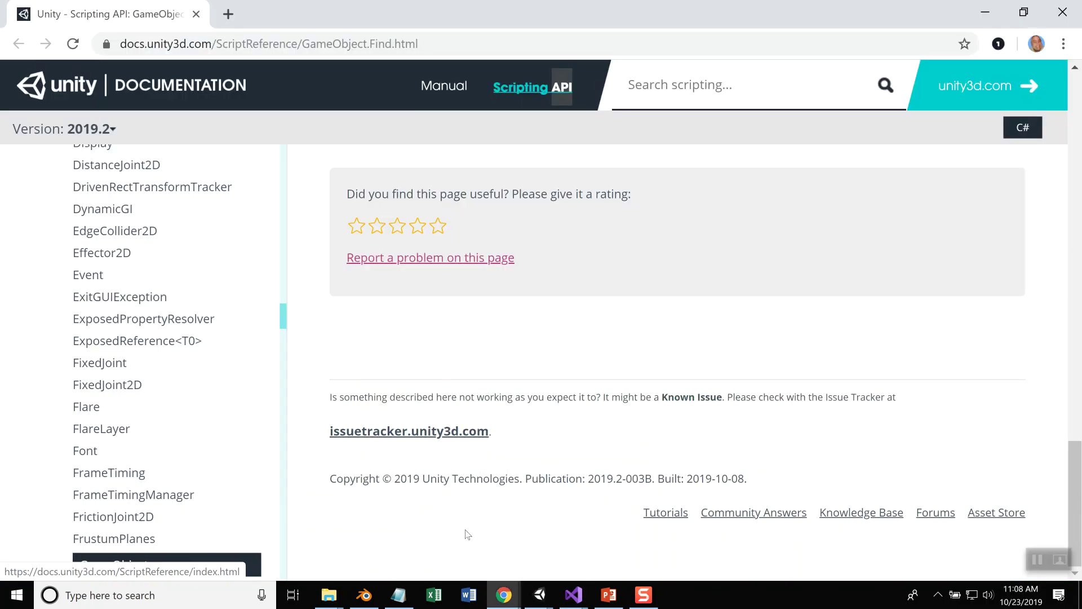
{"action": "scroll", "coordinate": [402, 279], "scroll_direction": "up", "scroll_amount": 3}
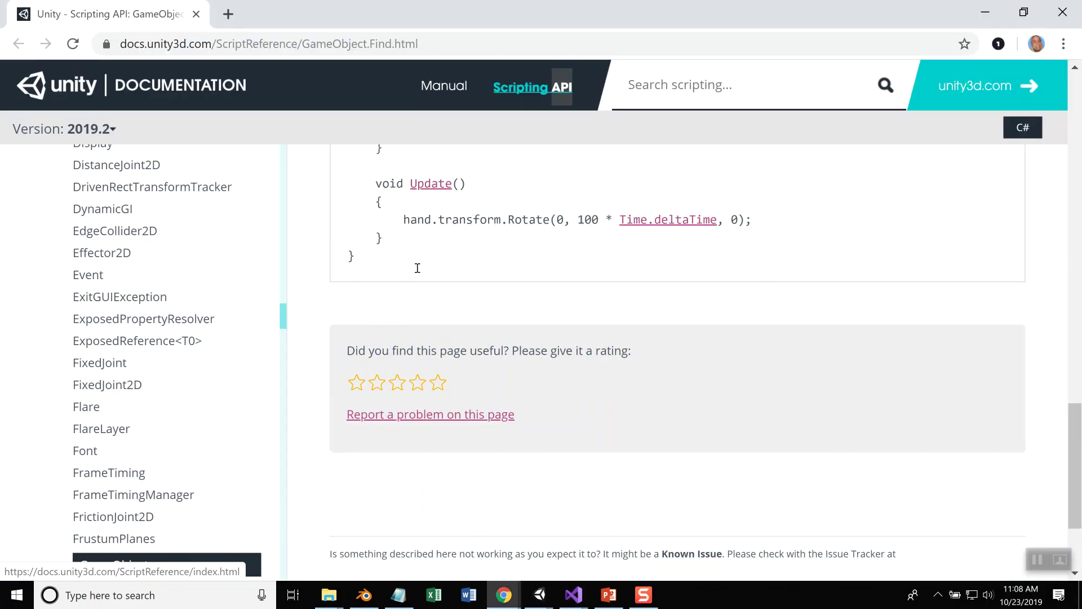
{"action": "scroll", "coordinate": [404, 272], "scroll_direction": "up", "scroll_amount": 3}
{"action": "scroll", "coordinate": [405, 264], "scroll_direction": "up", "scroll_amount": 4}
{"action": "scroll", "coordinate": [406, 268], "scroll_direction": "up", "scroll_amount": 6}
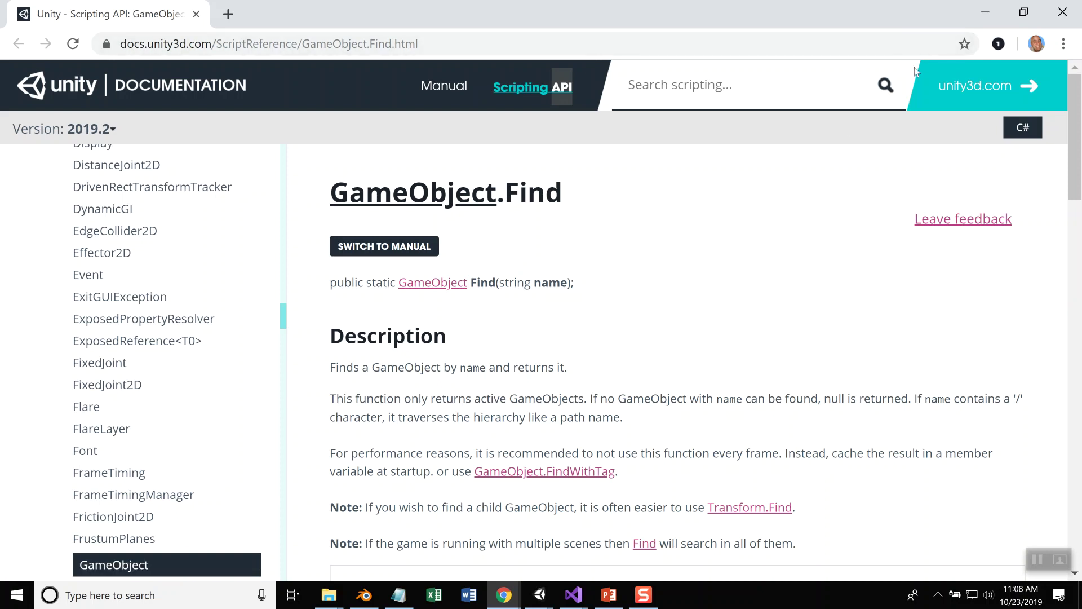
{"action": "left_click", "coordinate": [985, 14]}
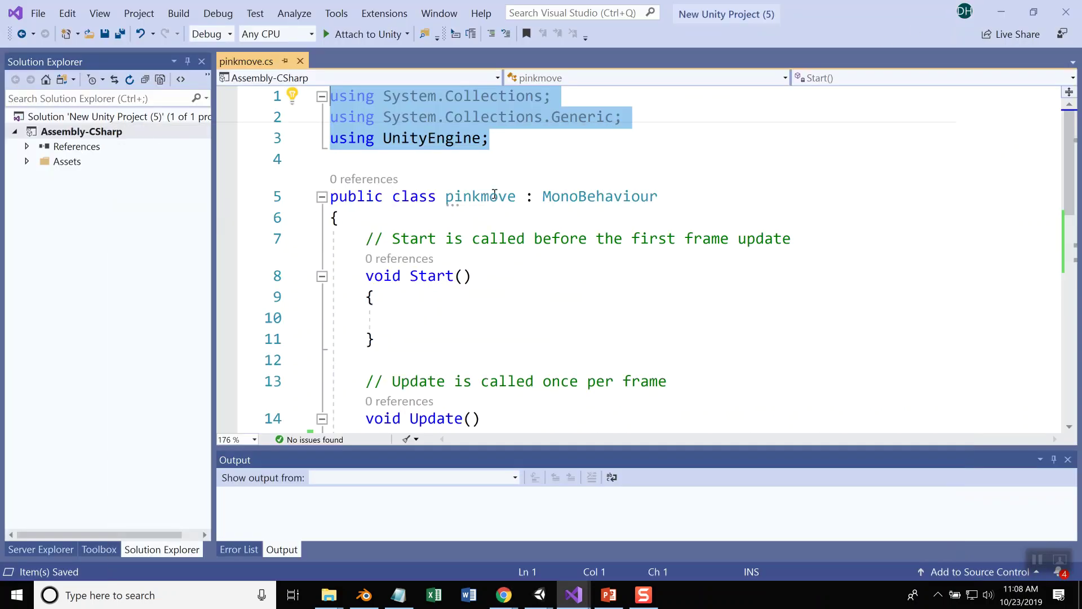
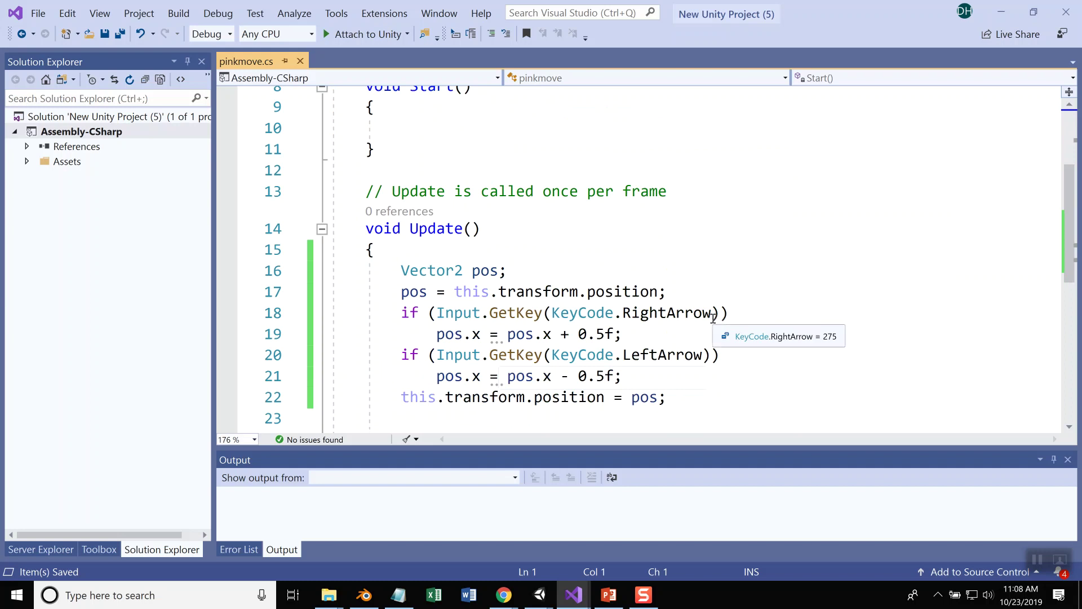
{"action": "scroll", "coordinate": [756, 300], "scroll_direction": "down", "scroll_amount": 1}
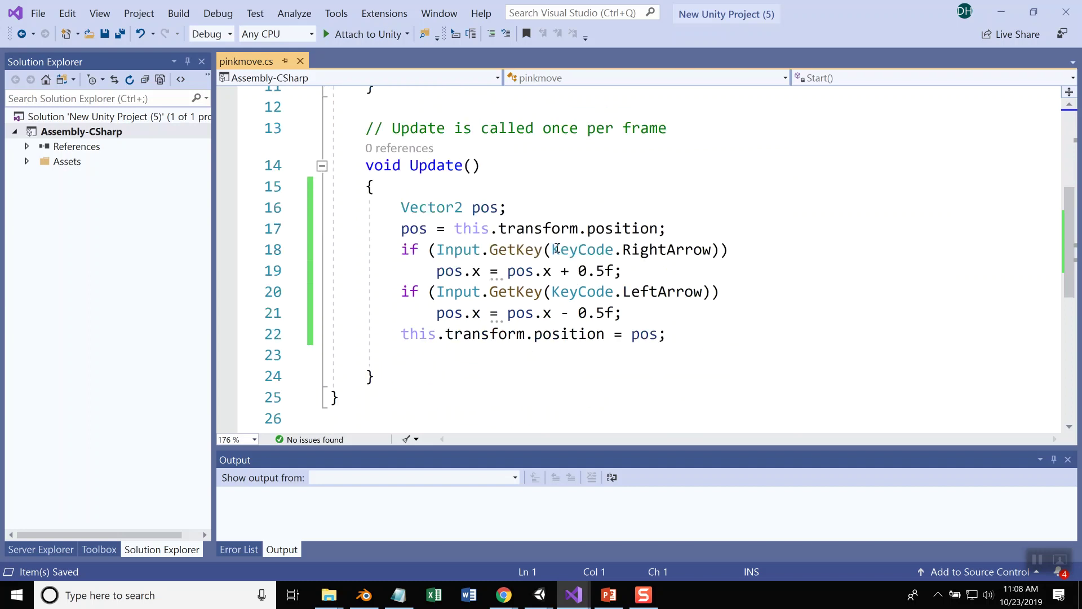